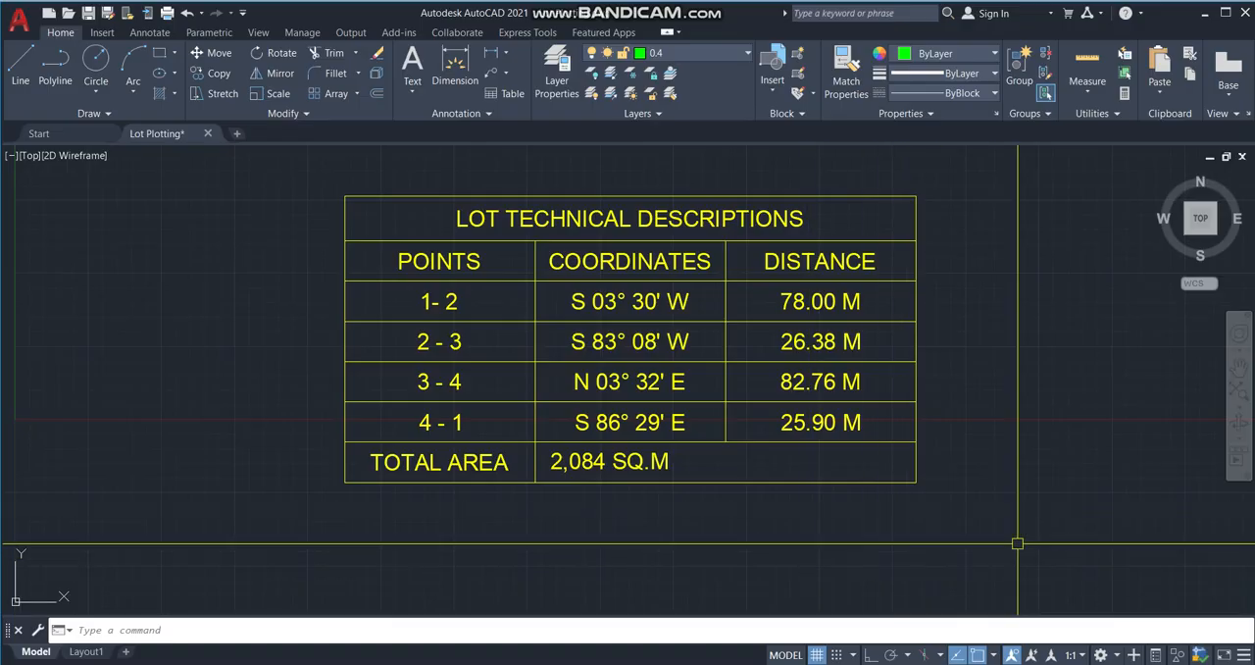
Zoom to a window around the Lot Technical Descriptions table and examine its rows of points, bearings and distances.
{"action": "middle_click_drag", "start_coordinate": [1030, 512], "coordinate": [1042, 541]}
{"action": "type", "text": "z"}
{"action": "key", "text": "Return"}
{"action": "type", "text": "w"}
{"action": "key", "text": "Return"}
{"action": "left_click", "coordinate": [296, 181]}
{"action": "left_click", "coordinate": [1024, 566]}
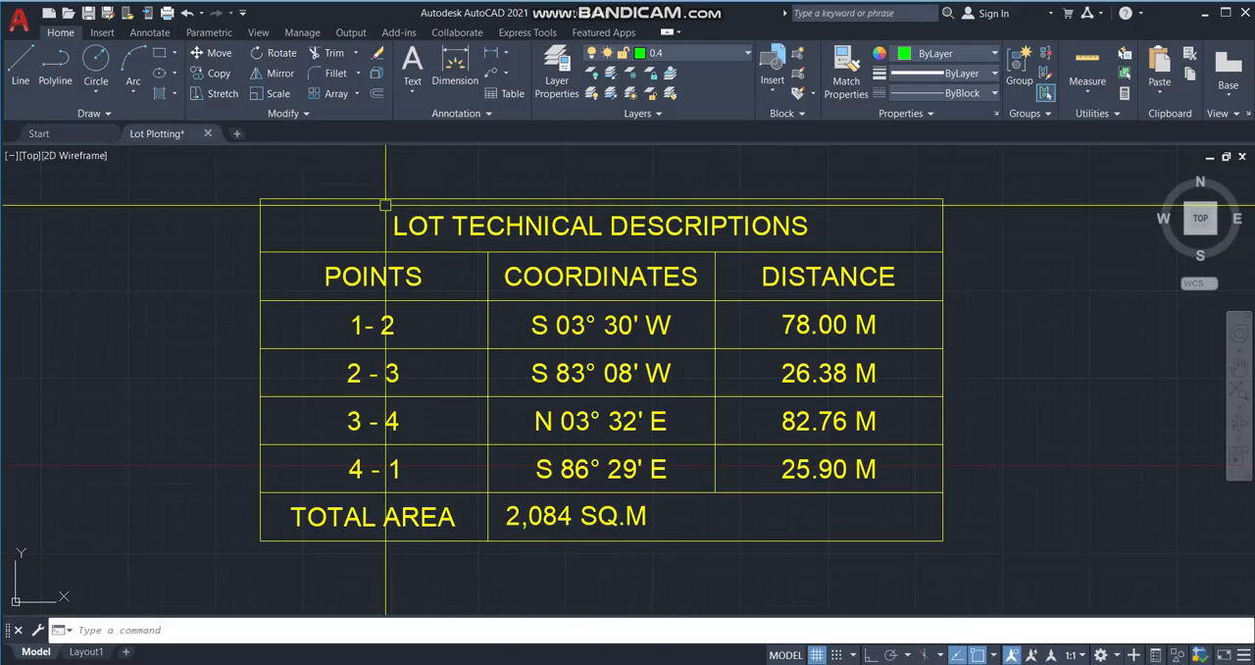
{"action": "left_click", "coordinate": [779, 244]}
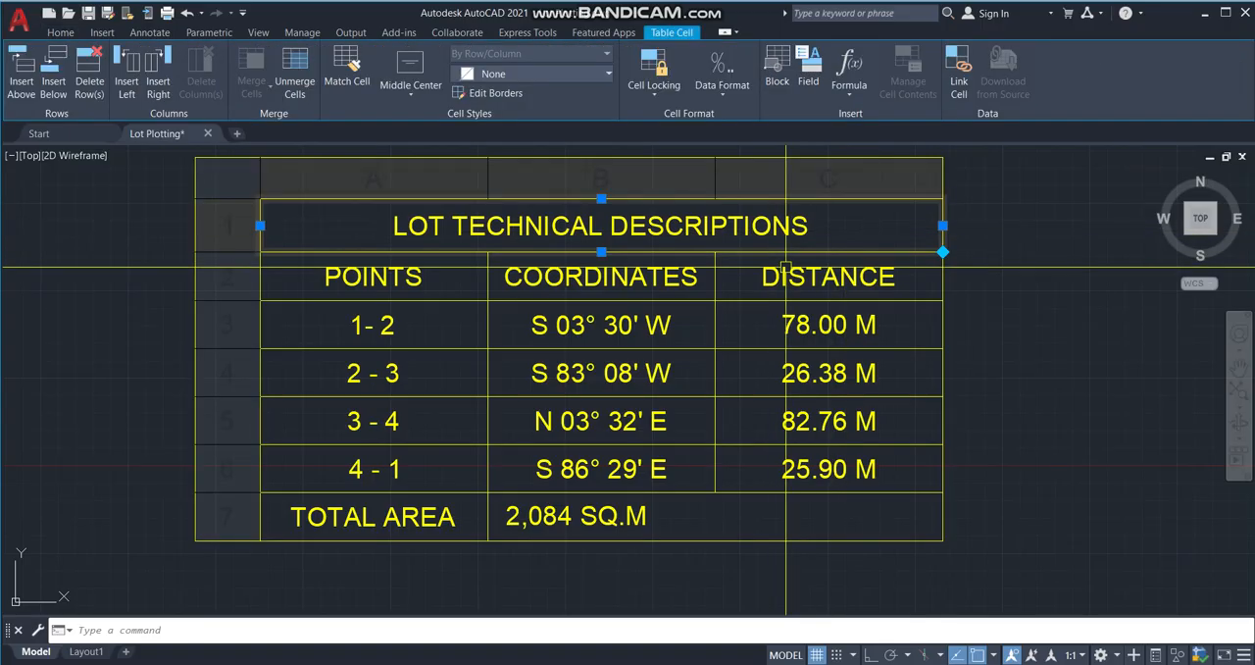
{"action": "key", "text": "Escape"}
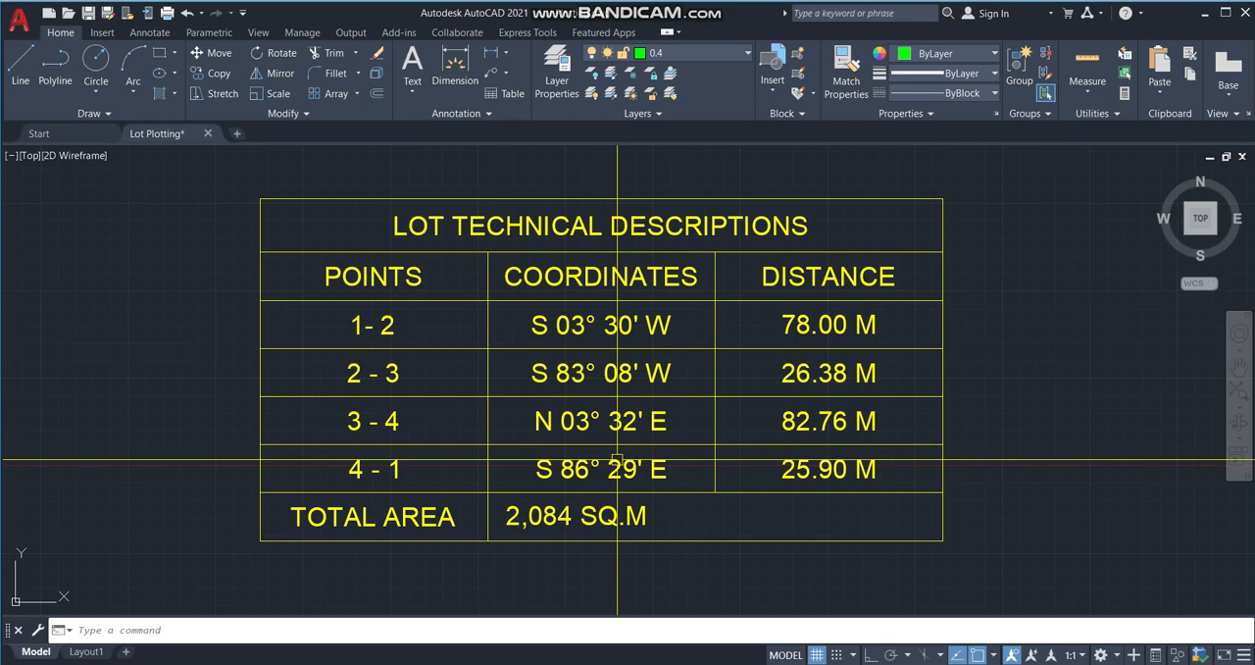
Examine the existing lot outline's corners and sides together with the bearings, distances and total area in the table.
{"action": "scroll", "coordinate": [616, 458], "scroll_direction": "down", "scroll_amount": 4}
{"action": "scroll", "coordinate": [420, 392], "scroll_direction": "up", "scroll_amount": 4}
{"action": "scroll", "coordinate": [307, 397], "scroll_direction": "up", "scroll_amount": 2}
{"action": "scroll", "coordinate": [418, 266], "scroll_direction": "up", "scroll_amount": 2}
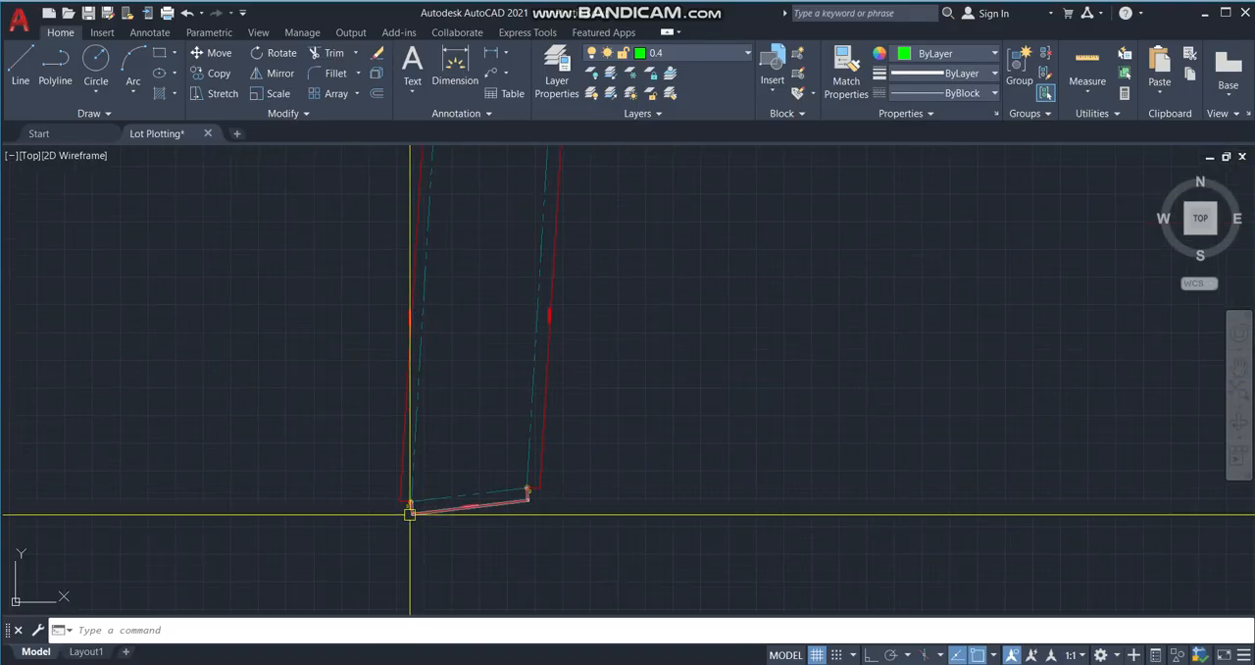
{"action": "scroll", "coordinate": [412, 508], "scroll_direction": "down", "scroll_amount": 3}
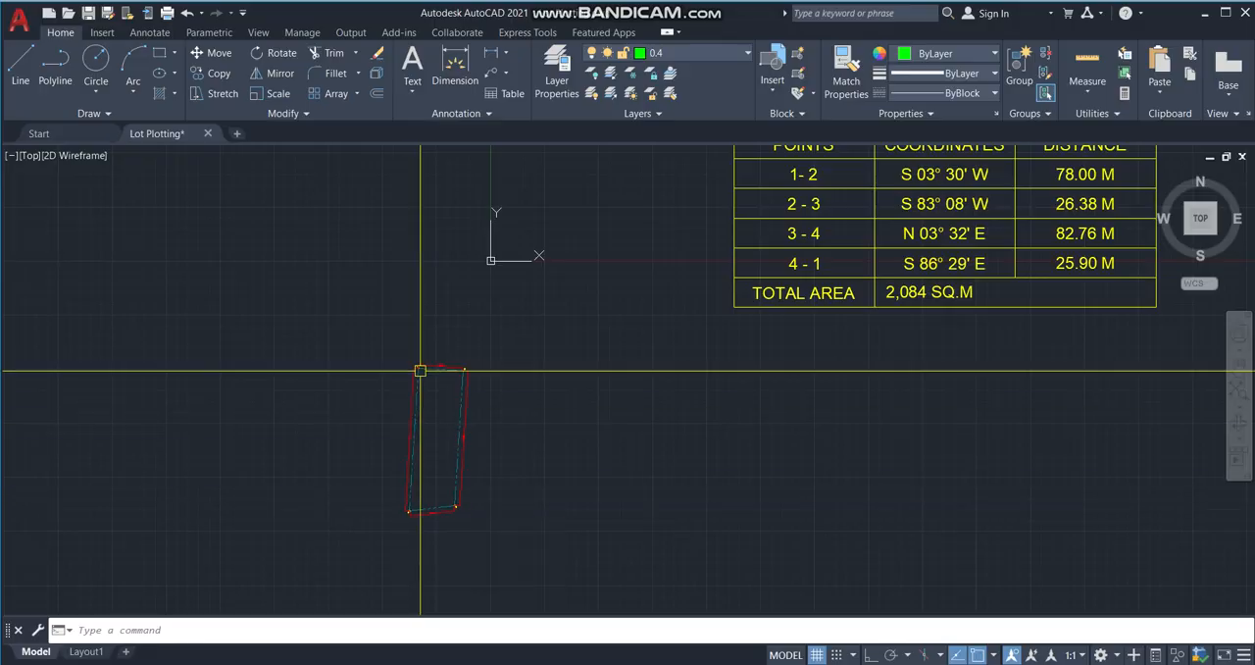
{"action": "scroll", "coordinate": [801, 233], "scroll_direction": "up", "scroll_amount": 5}
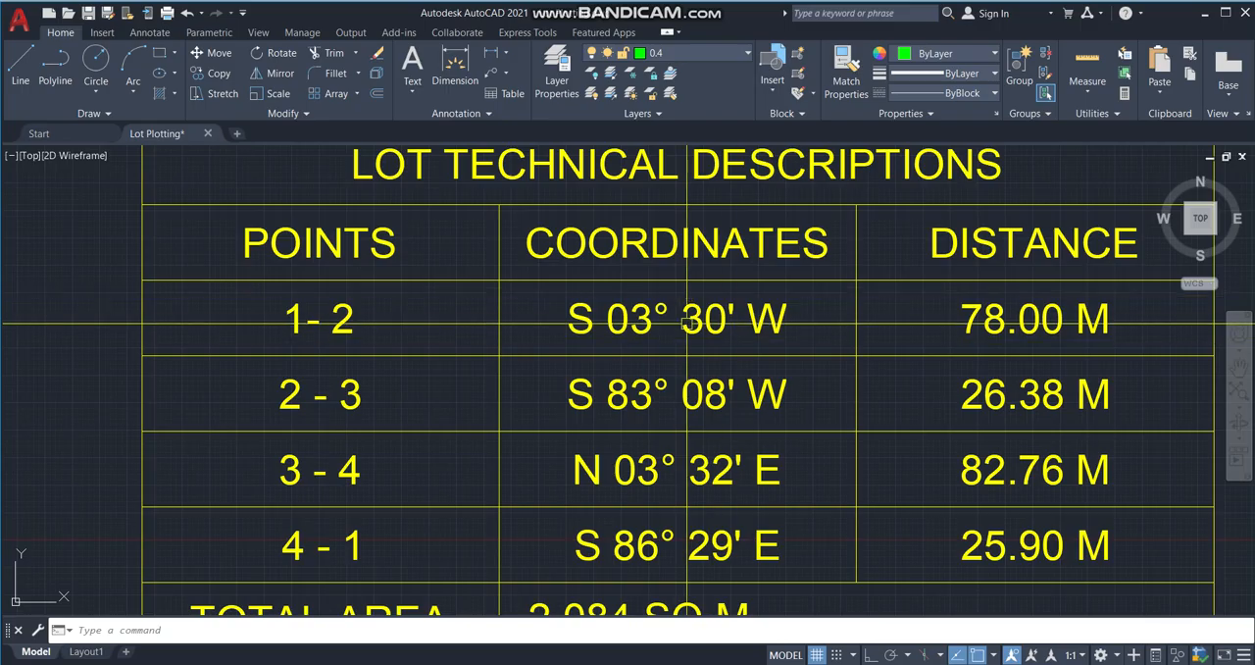
{"action": "middle_click_drag", "start_coordinate": [742, 340], "coordinate": [463, 347]}
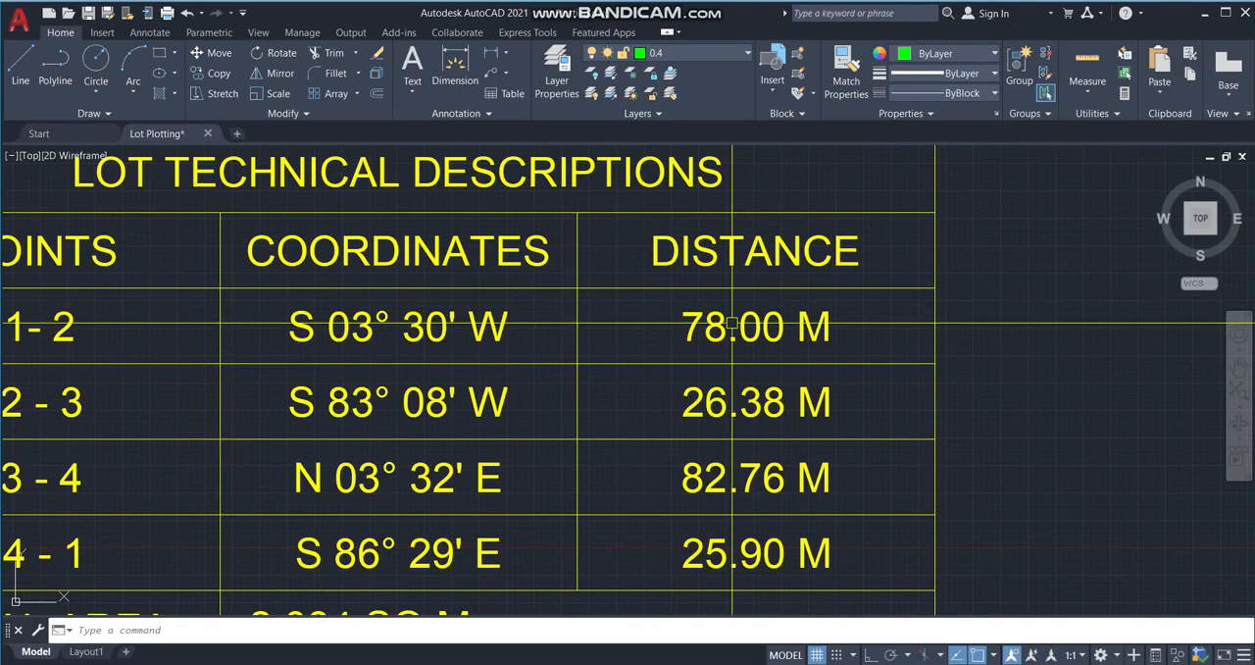
{"action": "scroll", "coordinate": [832, 294], "scroll_direction": "down", "scroll_amount": 4}
{"action": "middle_click_drag", "start_coordinate": [400, 452], "coordinate": [641, 283]}
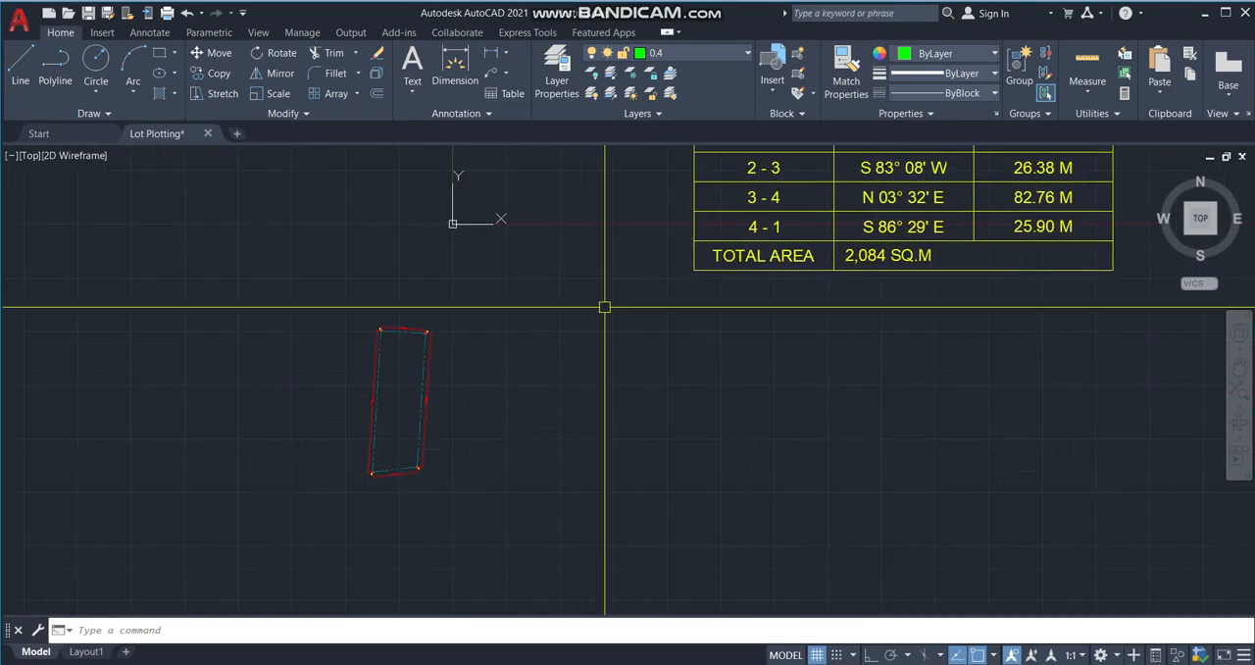
{"action": "scroll", "coordinate": [379, 400], "scroll_direction": "up", "scroll_amount": 2}
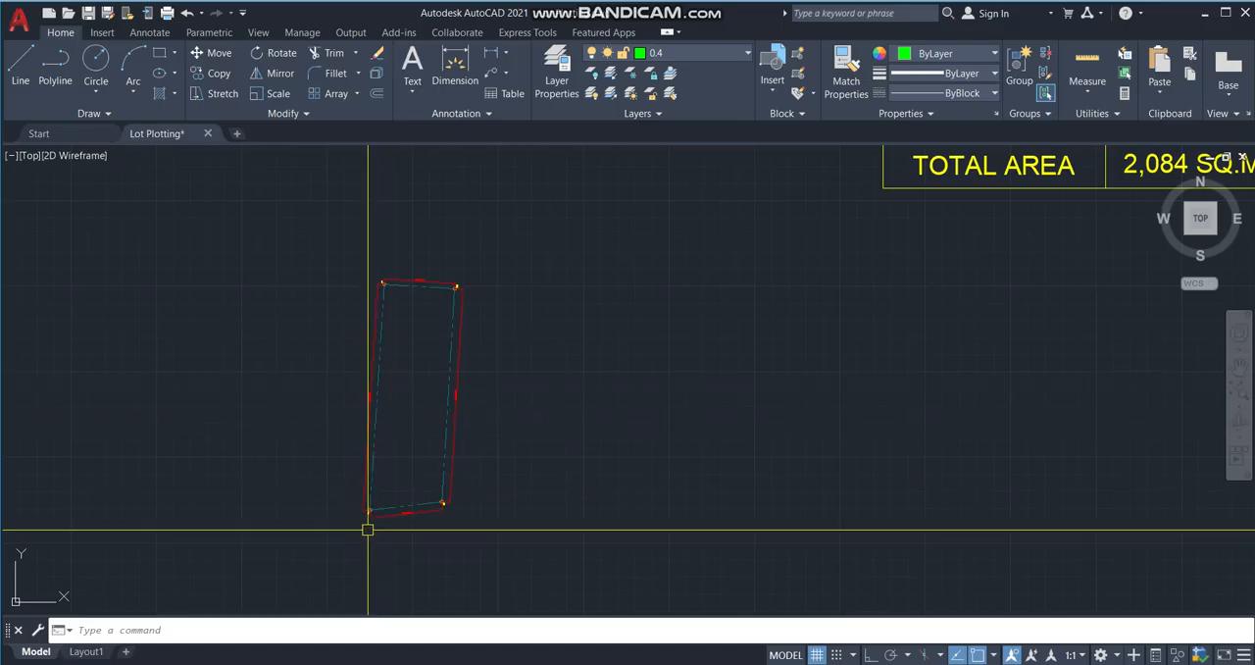
{"action": "scroll", "coordinate": [382, 207], "scroll_direction": "down", "scroll_amount": 2}
{"action": "middle_click_drag", "start_coordinate": [756, 303], "coordinate": [627, 495]}
{"action": "scroll", "coordinate": [666, 485], "scroll_direction": "up", "scroll_amount": 2}
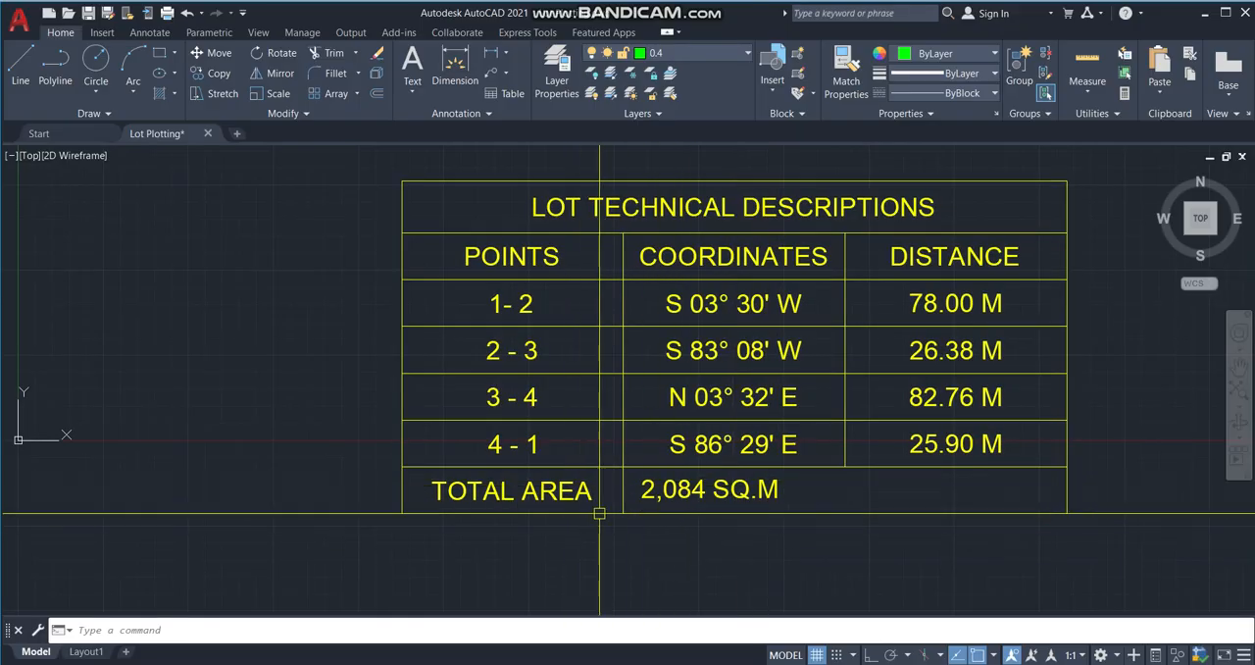
{"action": "scroll", "coordinate": [781, 509], "scroll_direction": "down", "scroll_amount": 4}
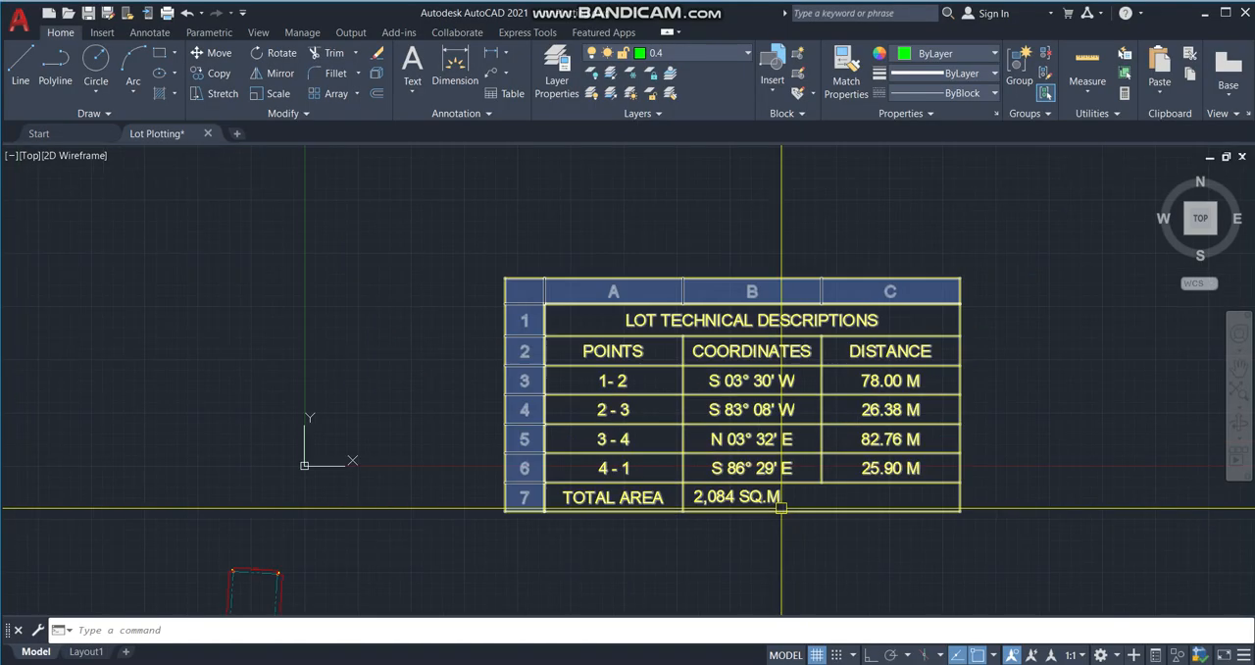
{"action": "mouse_move", "coordinate": [705, 512]}
{"action": "middle_mouse_down"}
{"action": "mouse_move", "coordinate": [725, 392]}
{"action": "mouse_move", "coordinate": [602, 465]}
{"action": "mouse_move", "coordinate": [348, 472]}
{"action": "mouse_move", "coordinate": [404, 360]}
{"action": "middle_mouse_up"}
{"action": "scroll", "coordinate": [497, 461], "scroll_direction": "up", "scroll_amount": 2}
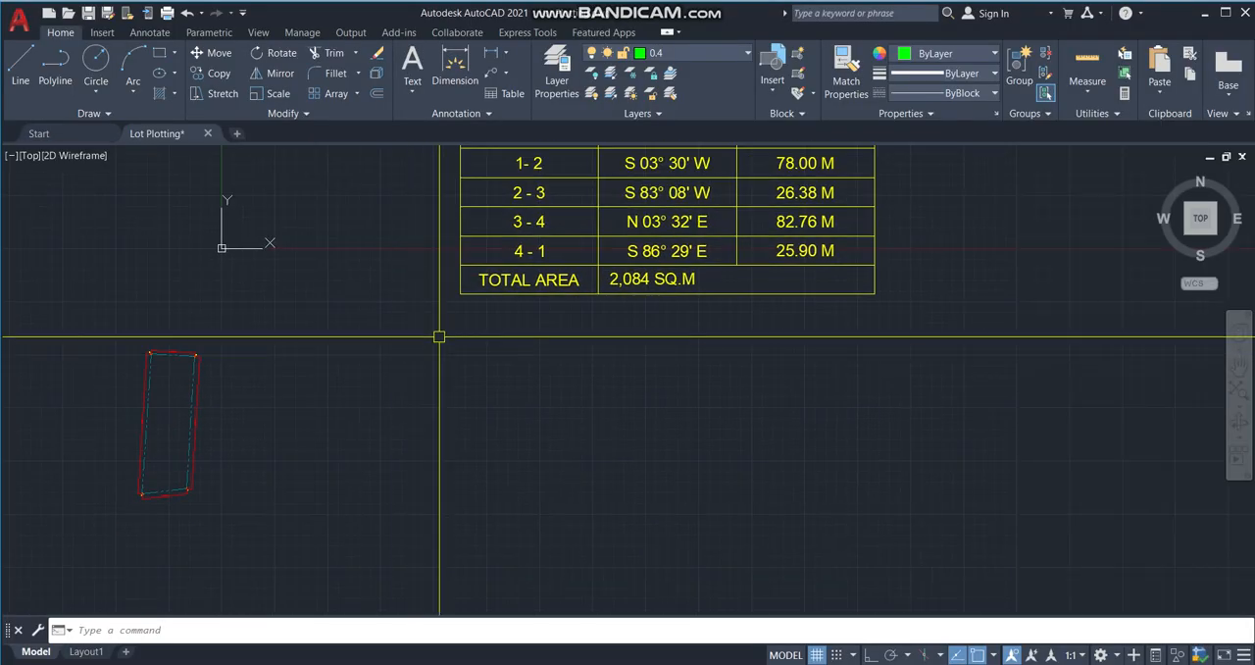
{"action": "type", "text": "L"}
{"action": "key", "text": "Escape"}
{"action": "type", "text": "PL"}
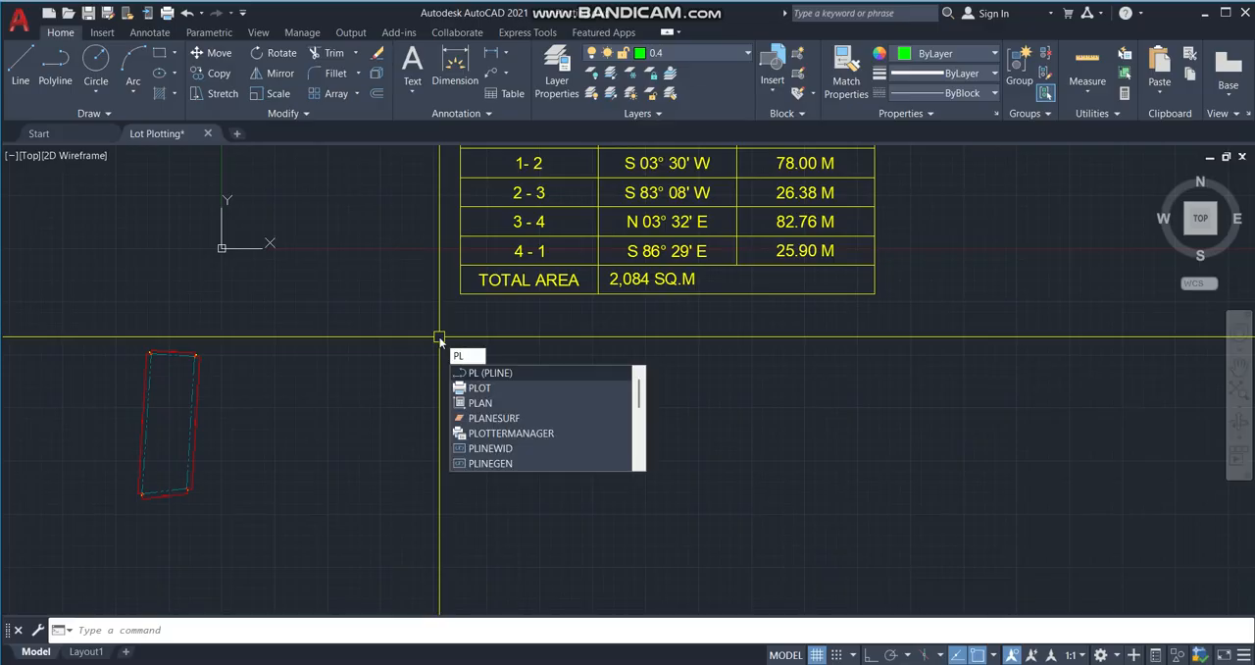
{"action": "key", "text": "Escape"}
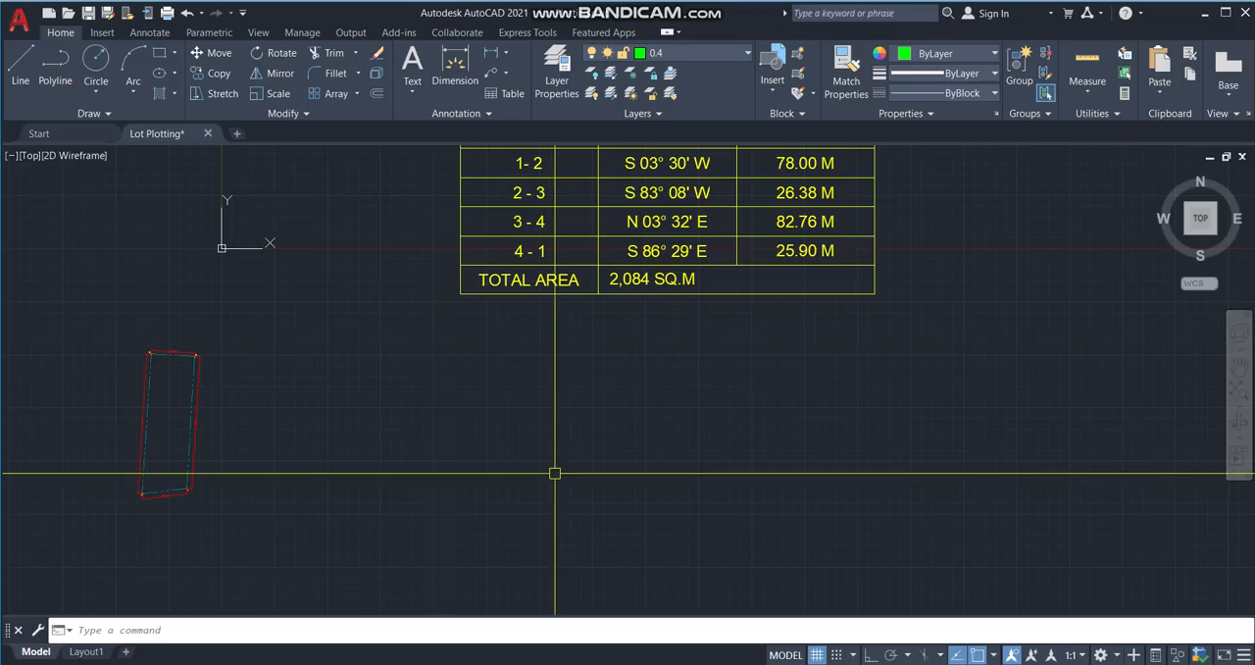
Start a polyline at a free point below the Lot Technical Descriptions table.
{"action": "type", "text": "PL"}
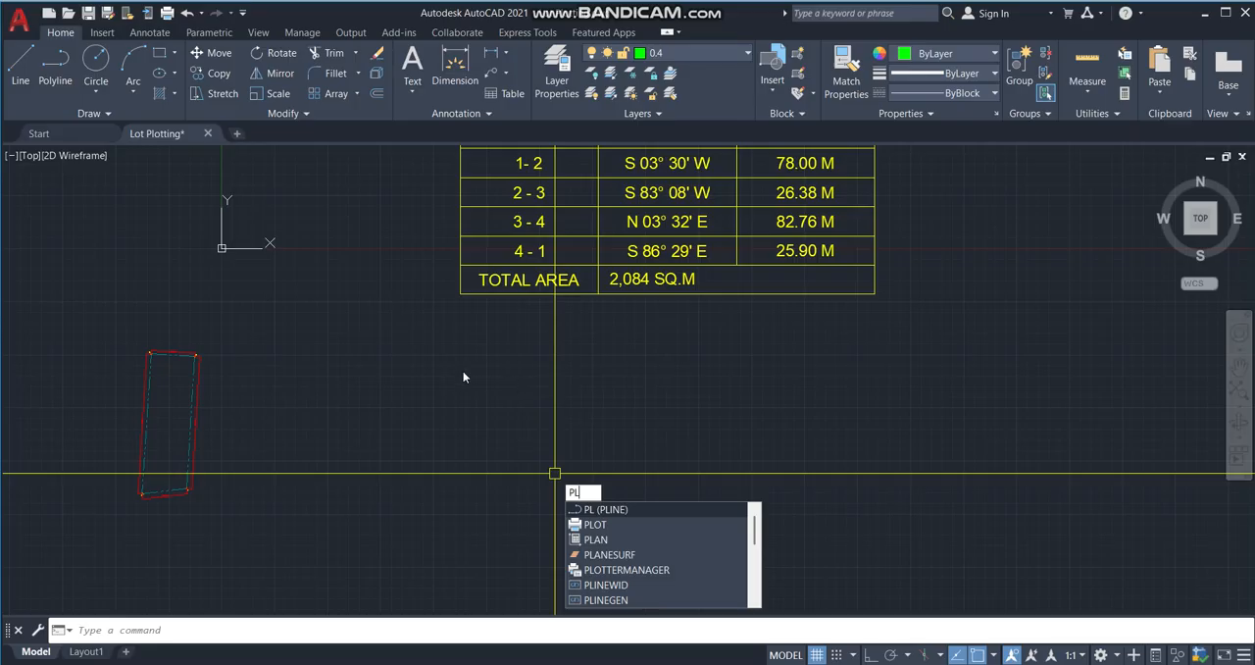
{"action": "key", "text": "Return"}
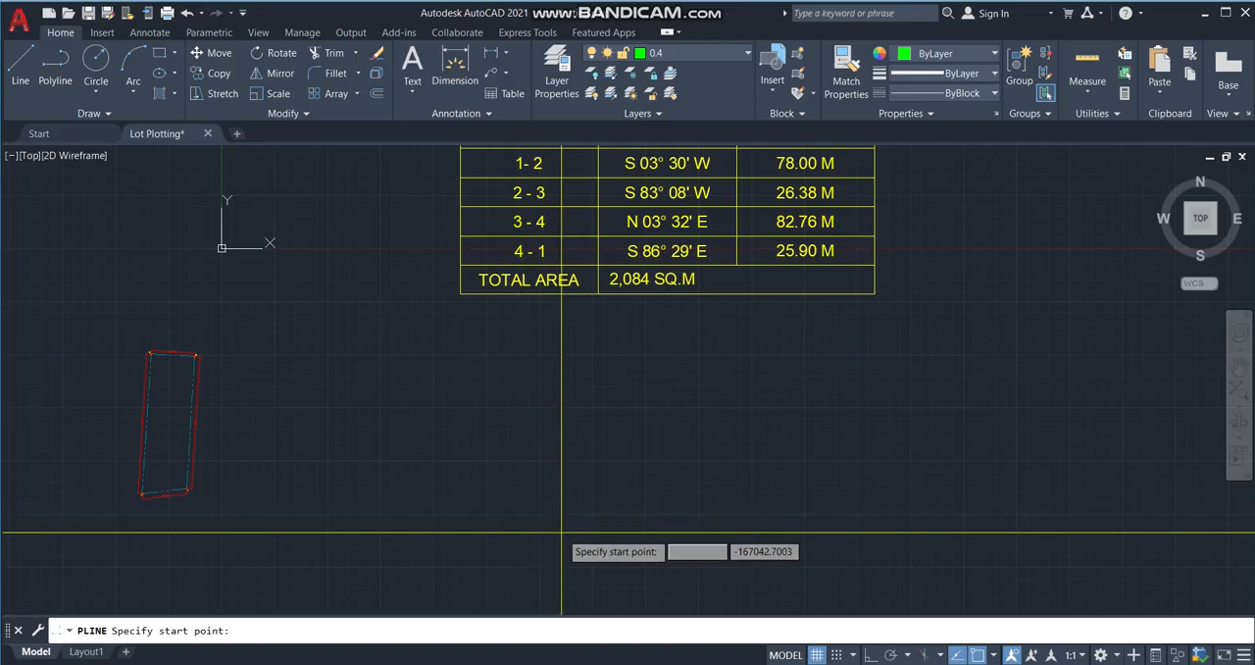
{"action": "left_click", "coordinate": [494, 556]}
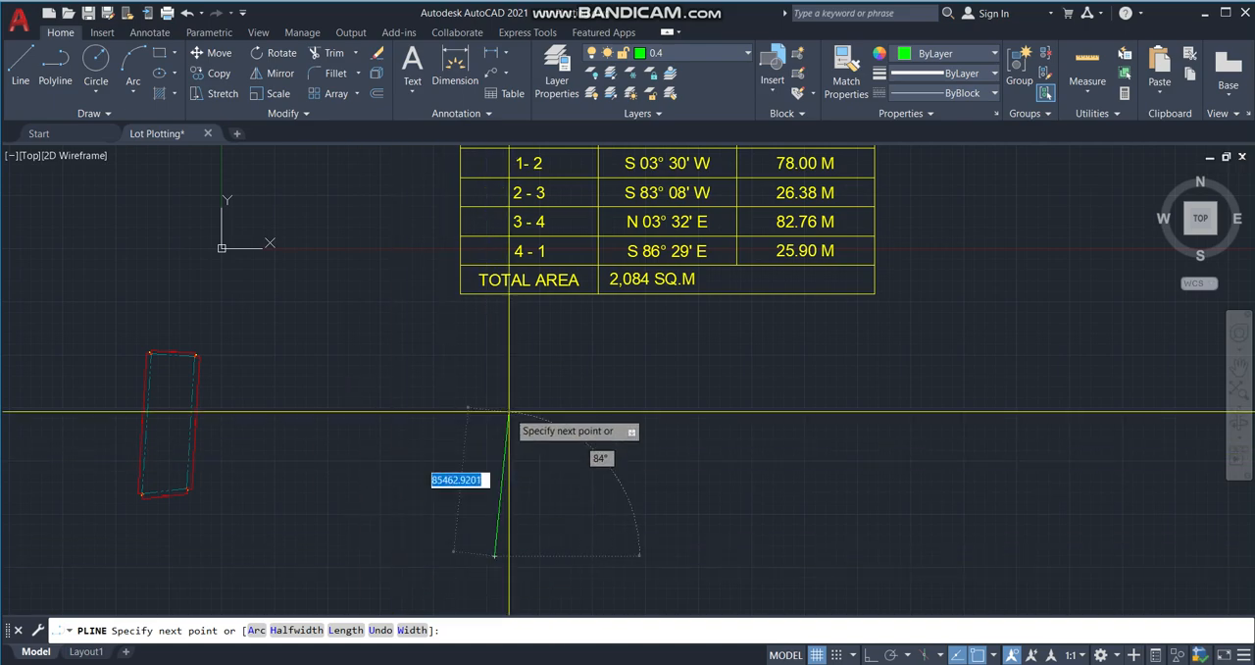
Examine the table's bearing and distance entries for points 1-2 with the polyline still in progress.
{"action": "scroll", "coordinate": [442, 415], "scroll_direction": "down", "scroll_amount": 2}
{"action": "scroll", "coordinate": [425, 238], "scroll_direction": "up", "scroll_amount": 4}
{"action": "scroll", "coordinate": [477, 258], "scroll_direction": "down", "scroll_amount": 1}
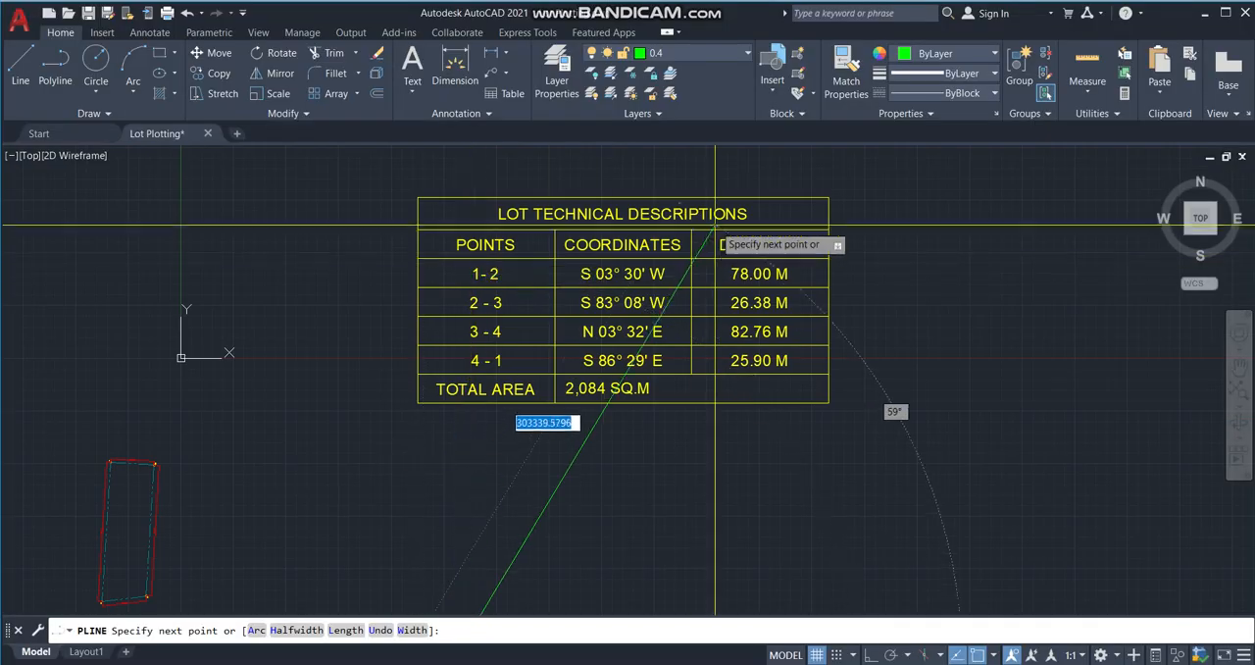
{"action": "scroll", "coordinate": [647, 278], "scroll_direction": "up", "scroll_amount": 2}
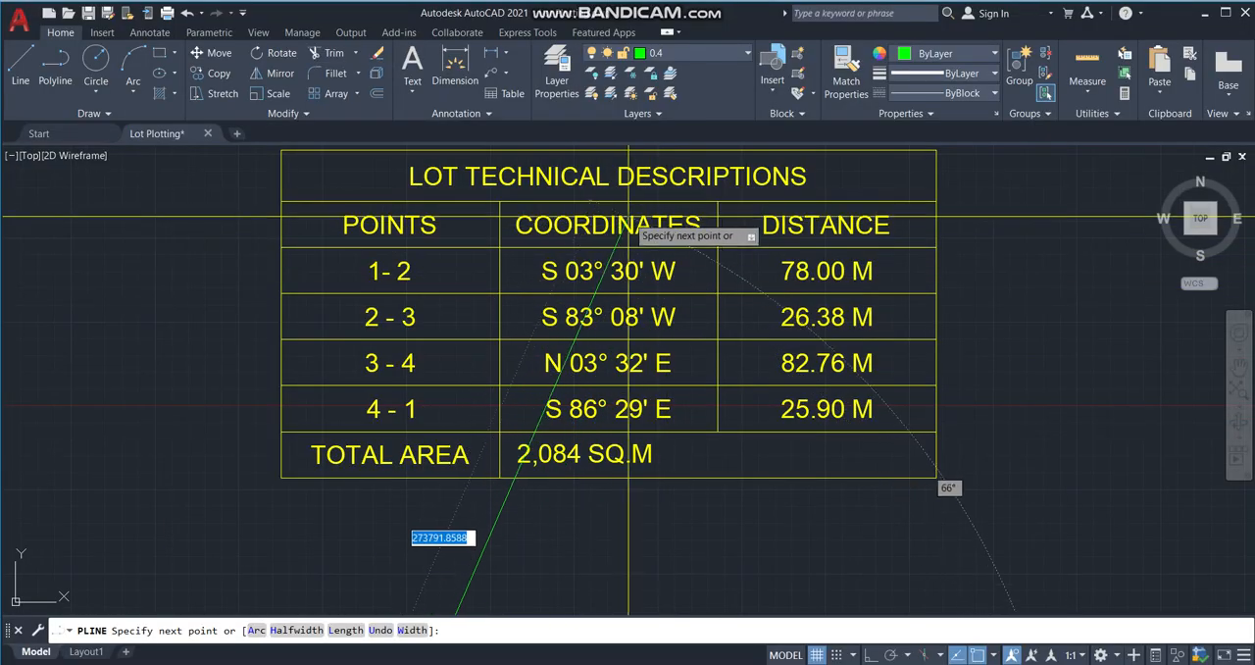
{"action": "scroll", "coordinate": [614, 185], "scroll_direction": "down", "scroll_amount": 2}
{"action": "scroll", "coordinate": [614, 185], "scroll_direction": "up", "scroll_amount": 3}
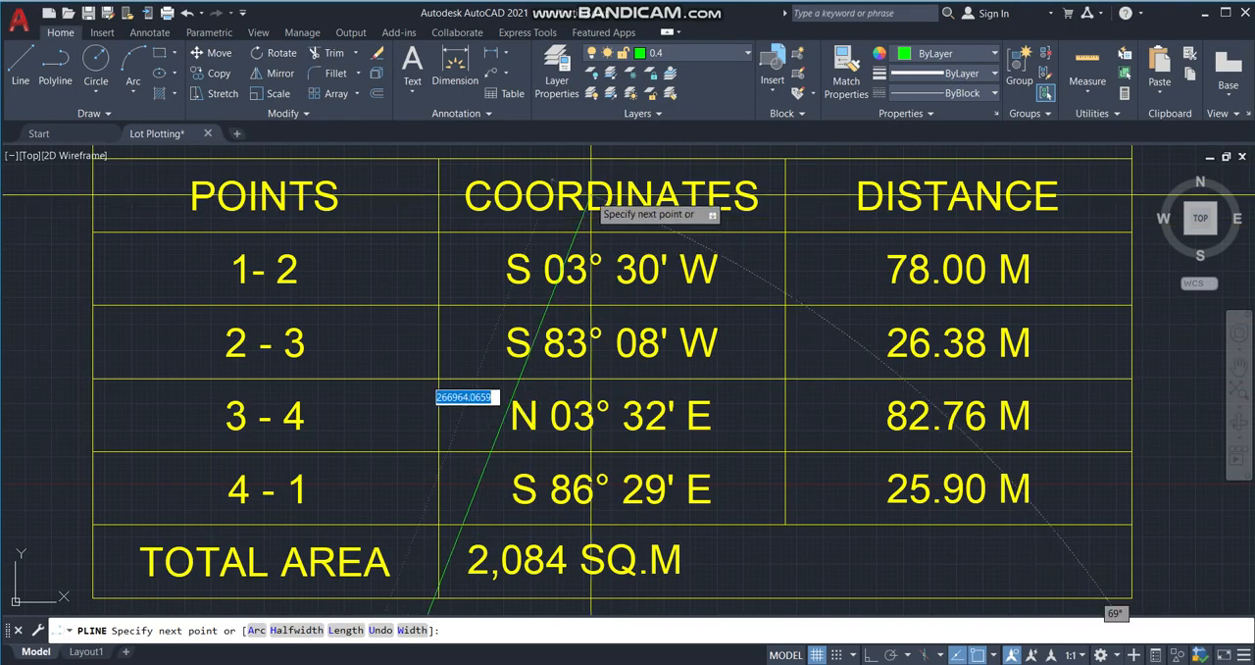
{"action": "scroll", "coordinate": [518, 216], "scroll_direction": "down", "scroll_amount": 4}
{"action": "scroll", "coordinate": [447, 353], "scroll_direction": "up", "scroll_amount": 4}
{"action": "scroll", "coordinate": [451, 354], "scroll_direction": "down", "scroll_amount": 2}
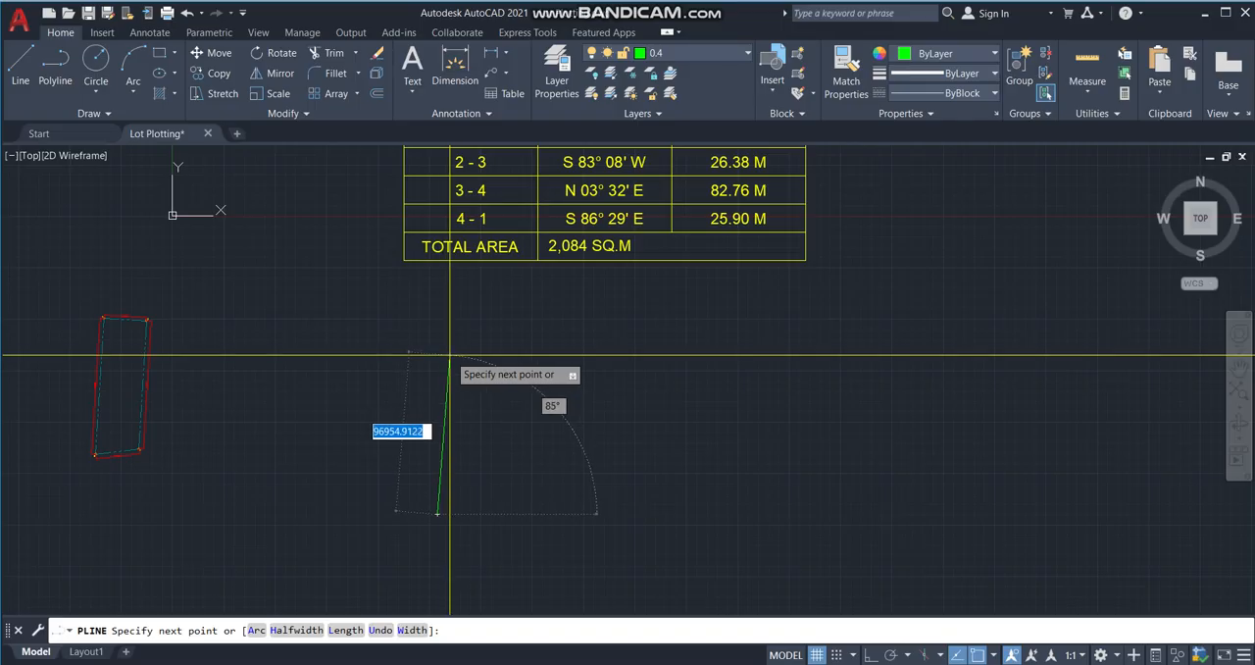
Lock the first polyline segment's direction to the 1-2 bearing by entering the angle override <s3d30'w.
{"action": "type", "text": "<"}
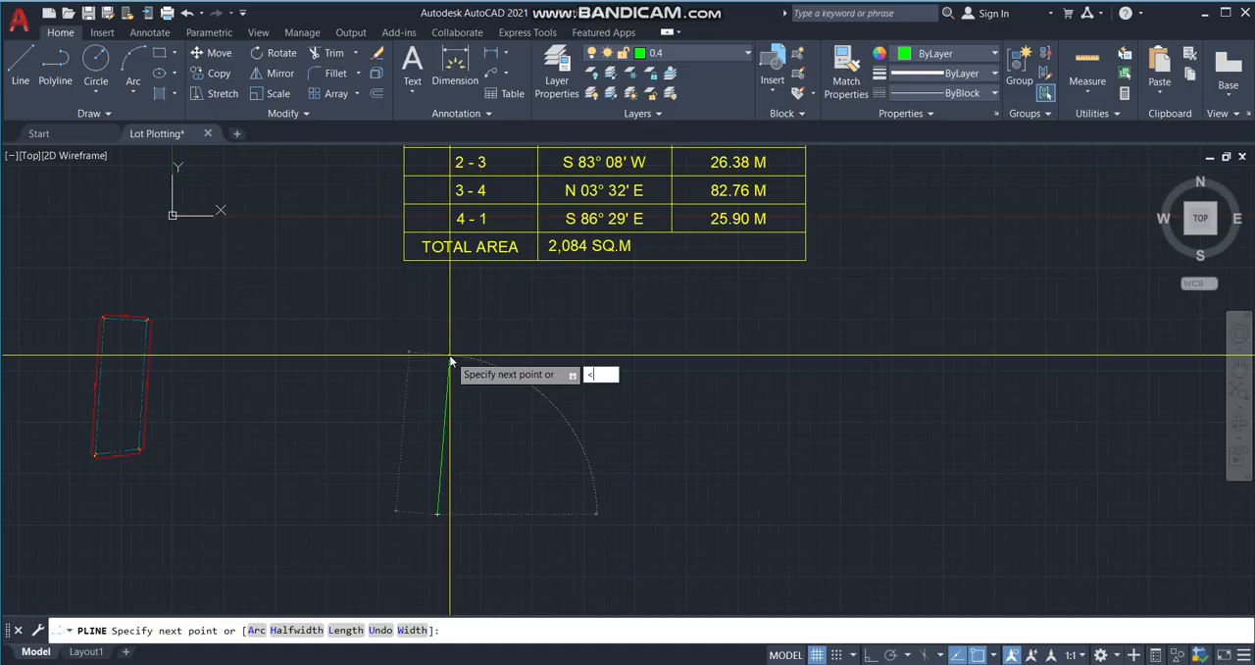
{"action": "middle_click_drag", "start_coordinate": [461, 310], "coordinate": [424, 431]}
{"action": "scroll", "coordinate": [493, 258], "scroll_direction": "up", "scroll_amount": 5}
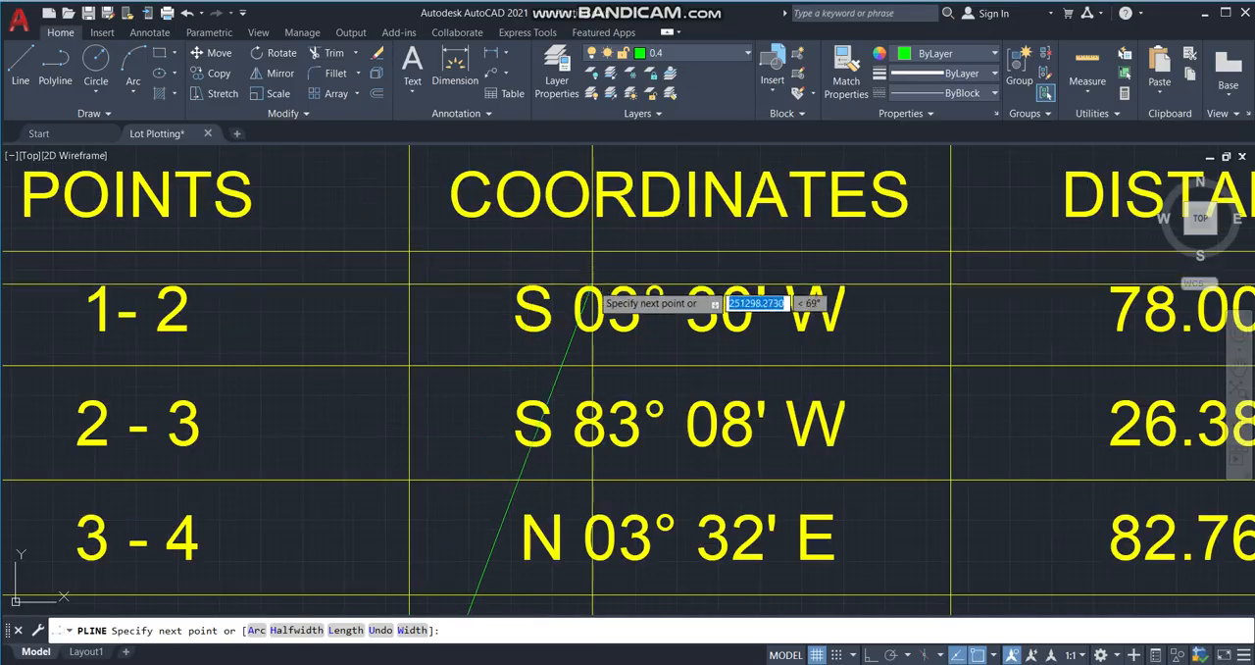
{"action": "scroll", "coordinate": [567, 232], "scroll_direction": "down", "scroll_amount": 5}
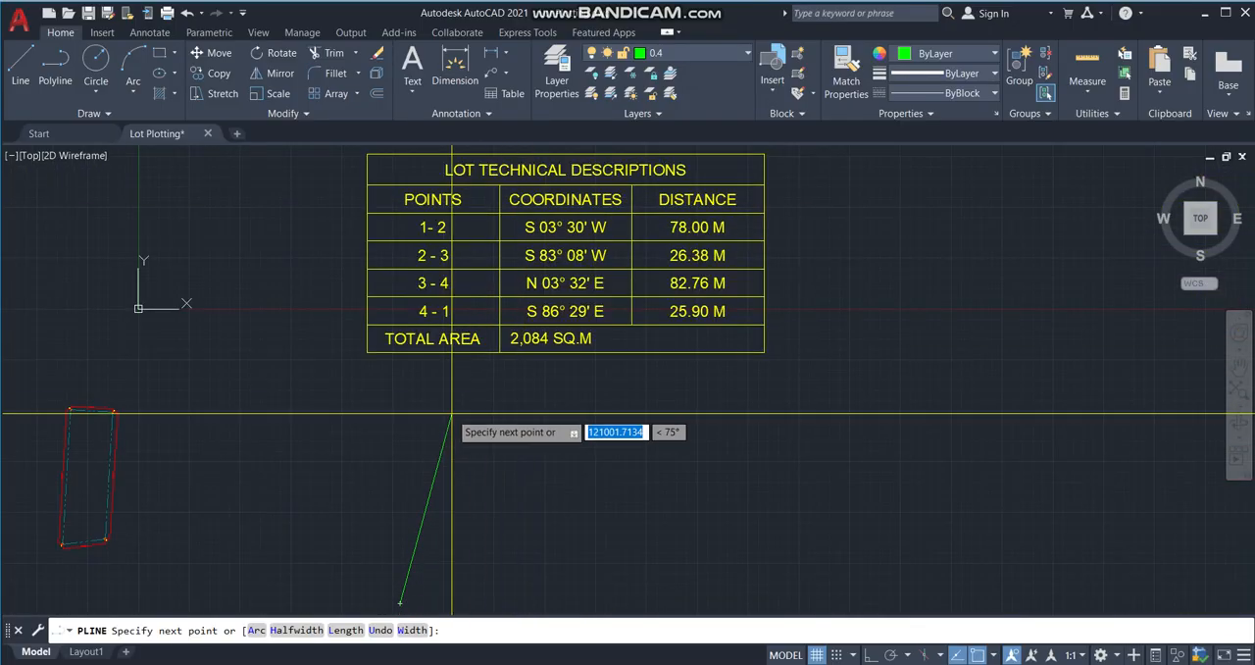
{"action": "type", "text": "<"}
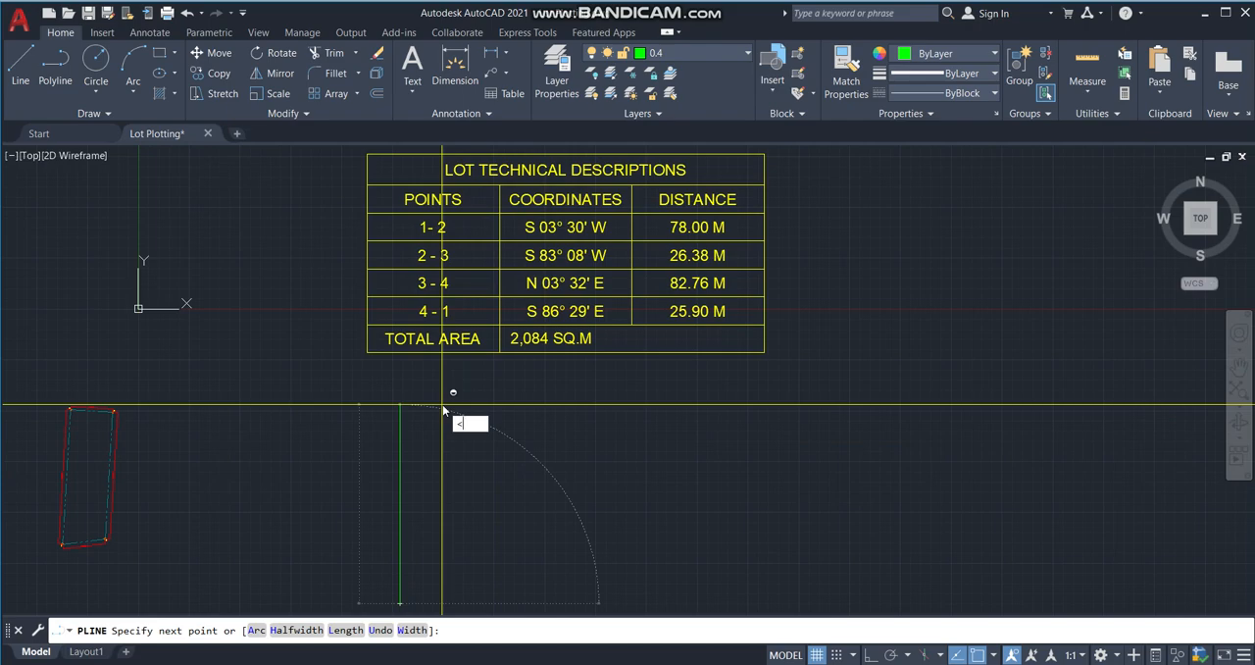
{"action": "type", "text": "s"}
{"action": "type", "text": "3"}
{"action": "type", "text": "d30"}
{"action": "type", "text": "'"}
{"action": "type", "text": "w"}
{"action": "key", "text": "Return"}
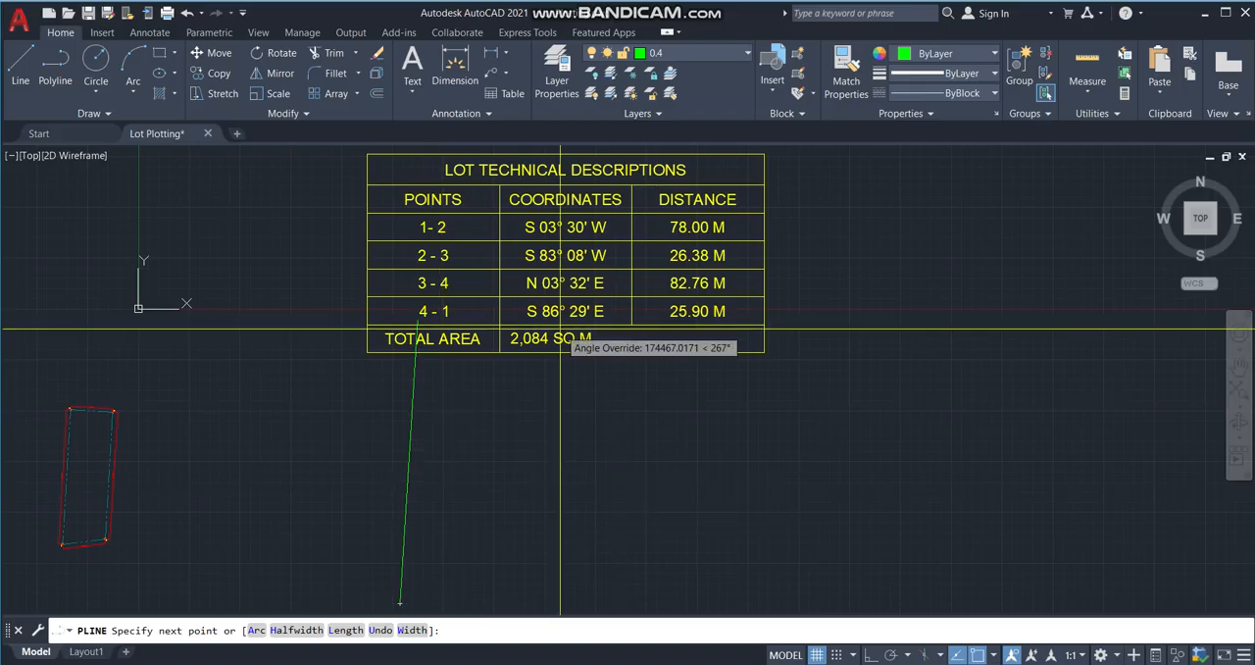
Place the end of the polyline's 1-2 segment along the locked bearing at a length of 78000.
{"action": "scroll", "coordinate": [476, 480], "scroll_direction": "down", "scroll_amount": 2}
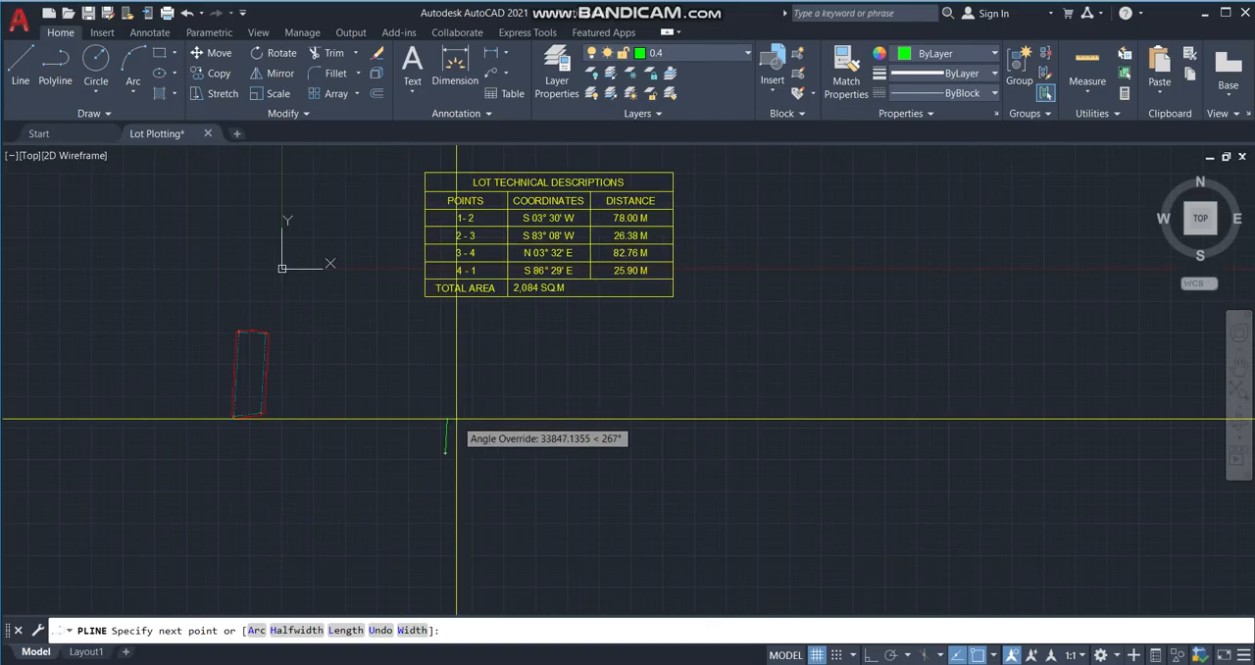
{"action": "scroll", "coordinate": [474, 371], "scroll_direction": "up", "scroll_amount": 2}
{"action": "scroll", "coordinate": [454, 432], "scroll_direction": "down", "scroll_amount": 4}
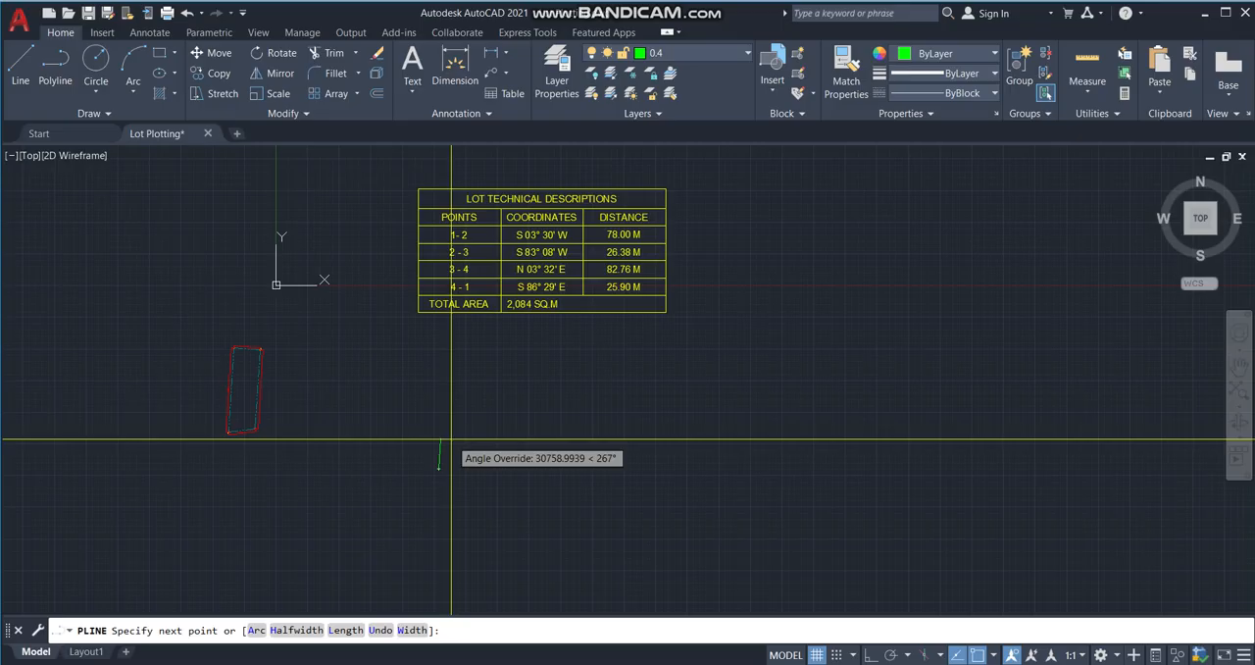
{"action": "scroll", "coordinate": [456, 345], "scroll_direction": "up", "scroll_amount": 4}
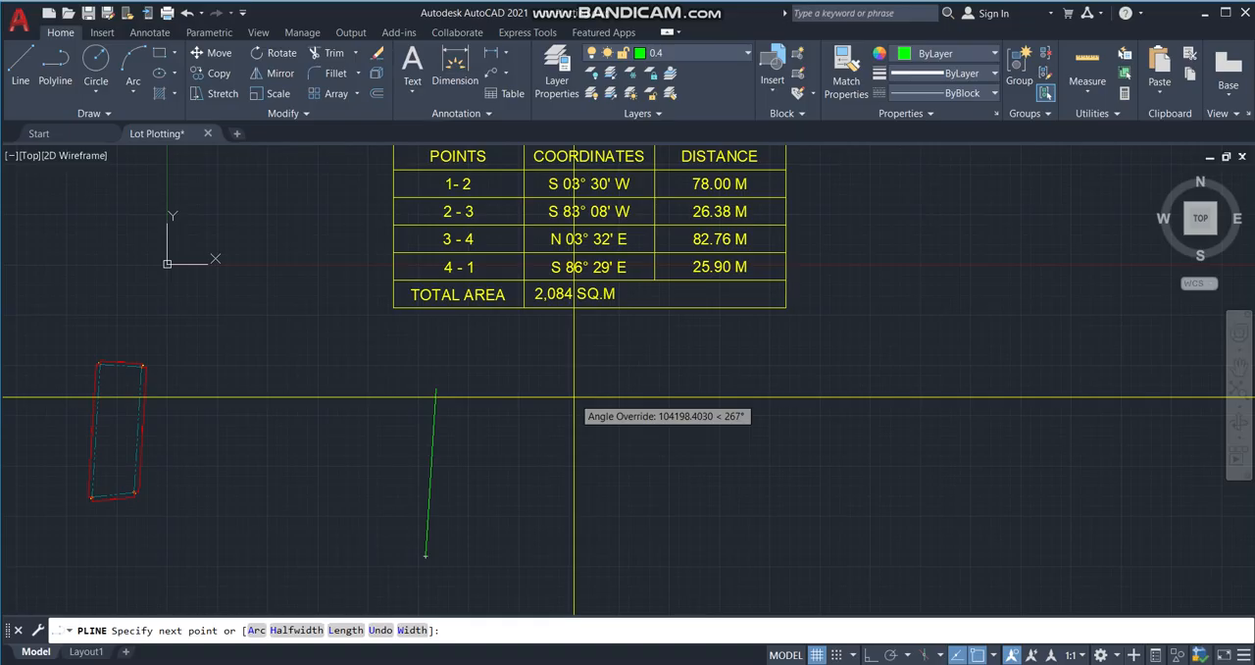
{"action": "type", "text": "78000"}
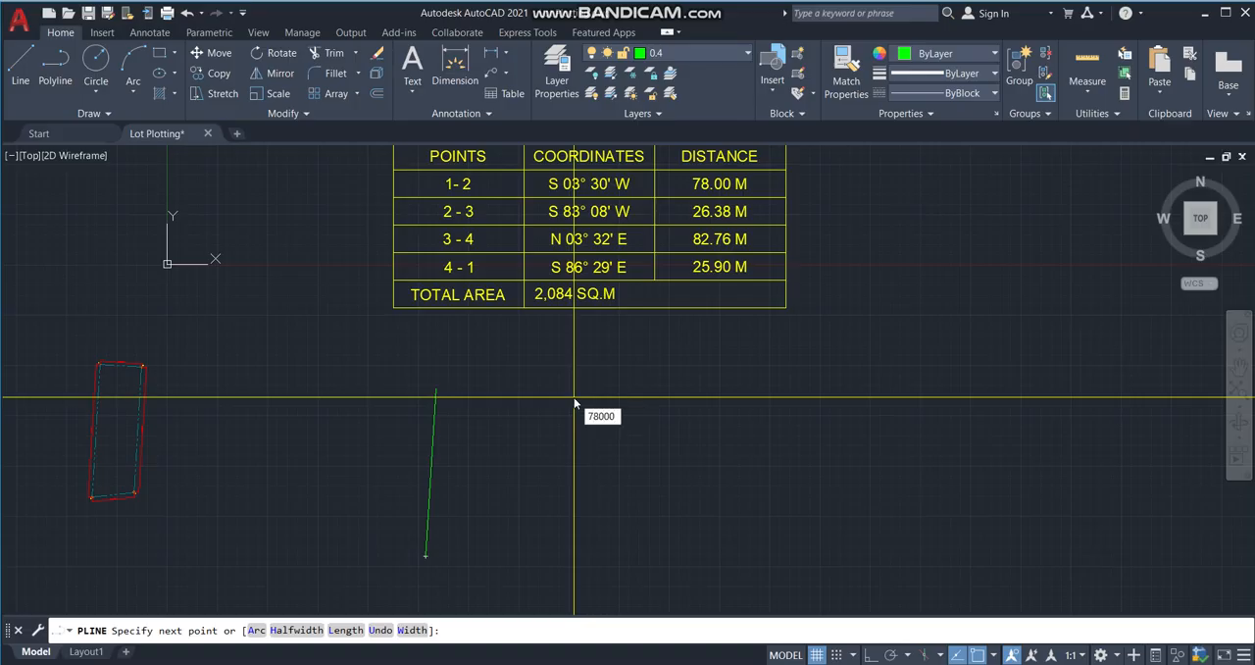
{"action": "key", "text": "Return"}
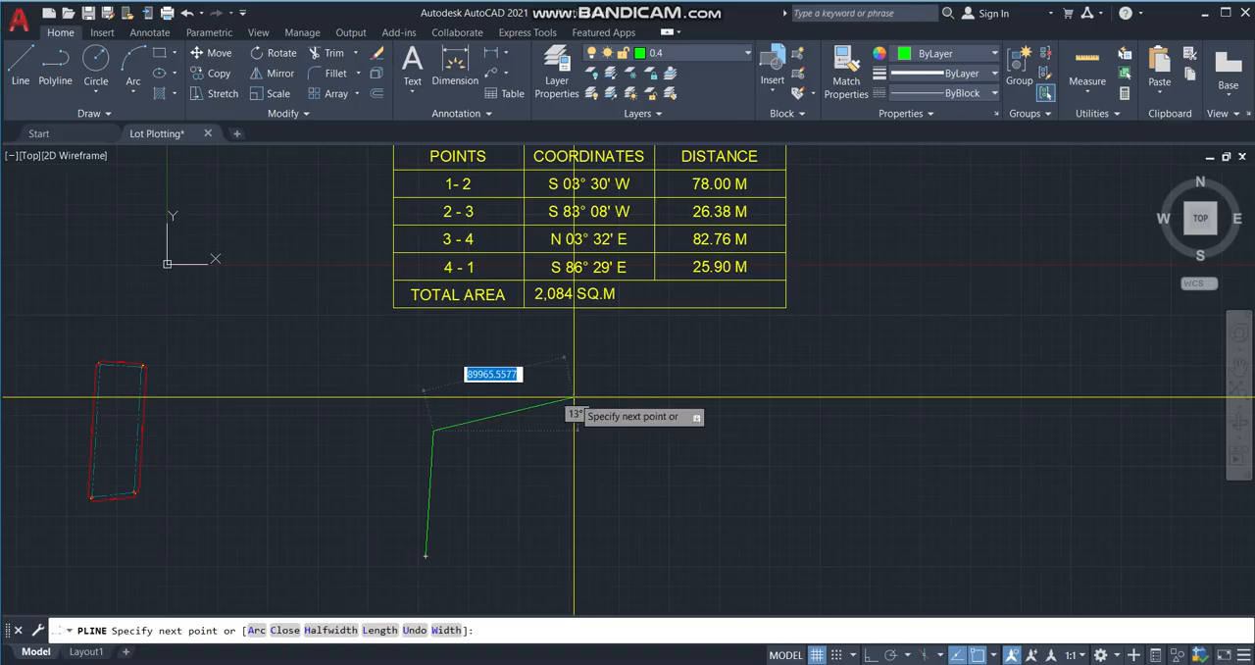
{"action": "scroll", "coordinate": [513, 463], "scroll_direction": "up", "scroll_amount": 3}
{"action": "scroll", "coordinate": [402, 365], "scroll_direction": "down", "scroll_amount": 7}
{"action": "scroll", "coordinate": [408, 392], "scroll_direction": "up", "scroll_amount": 4}
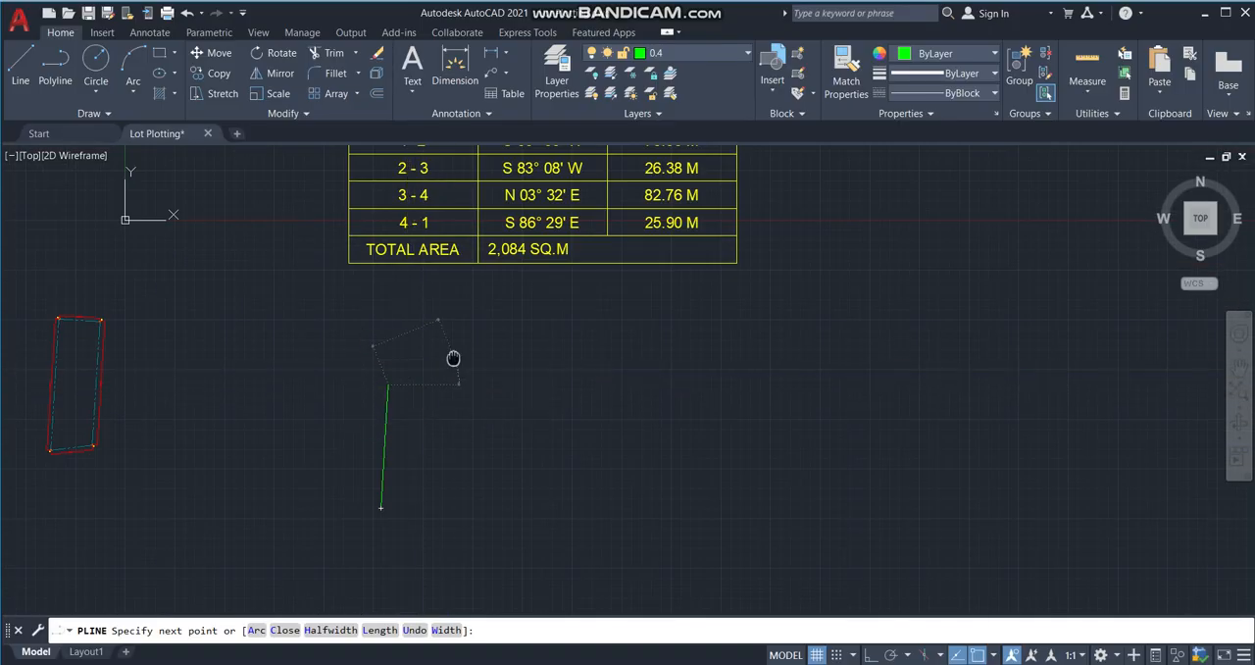
{"action": "middle_click_drag", "start_coordinate": [455, 356], "coordinate": [438, 432]}
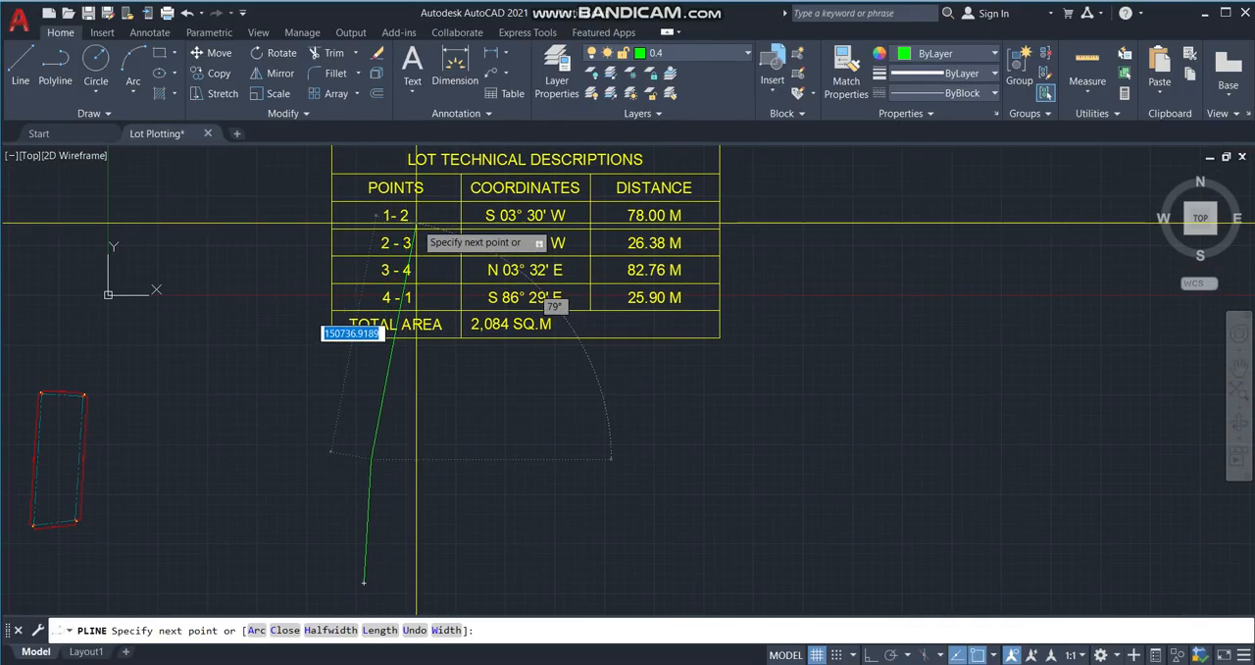
{"action": "scroll", "coordinate": [393, 409], "scroll_direction": "down", "scroll_amount": 3}
{"action": "scroll", "coordinate": [370, 421], "scroll_direction": "up", "scroll_amount": 5}
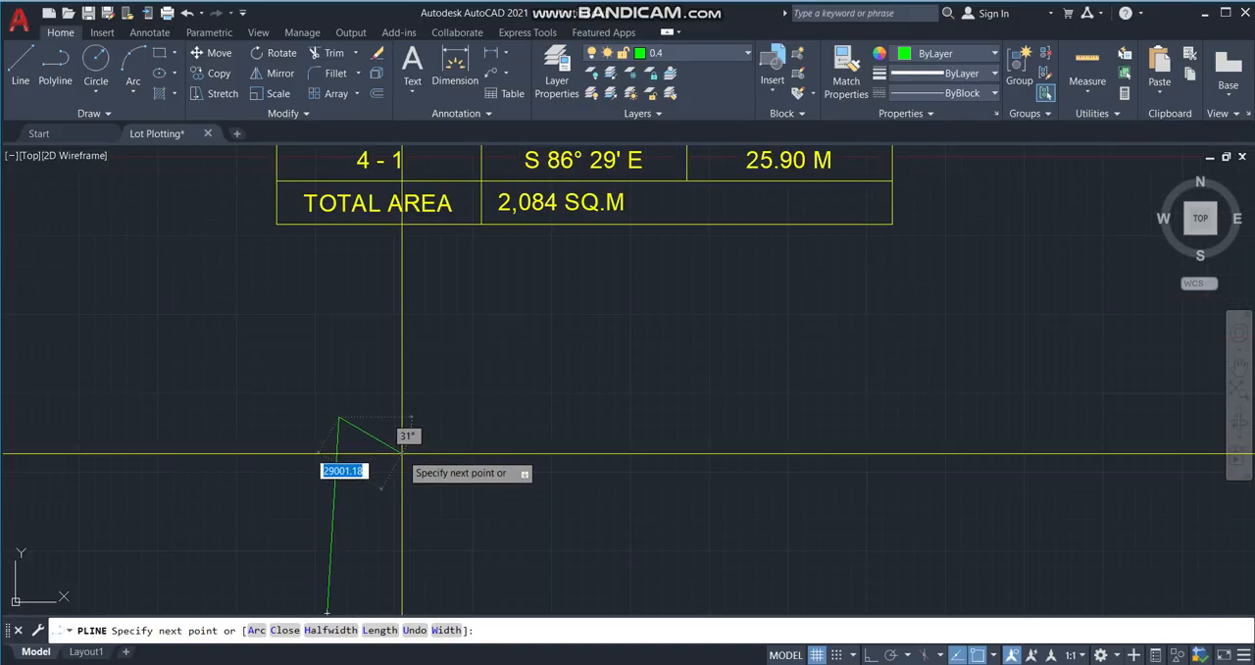
{"action": "scroll", "coordinate": [406, 457], "scroll_direction": "down", "scroll_amount": 3}
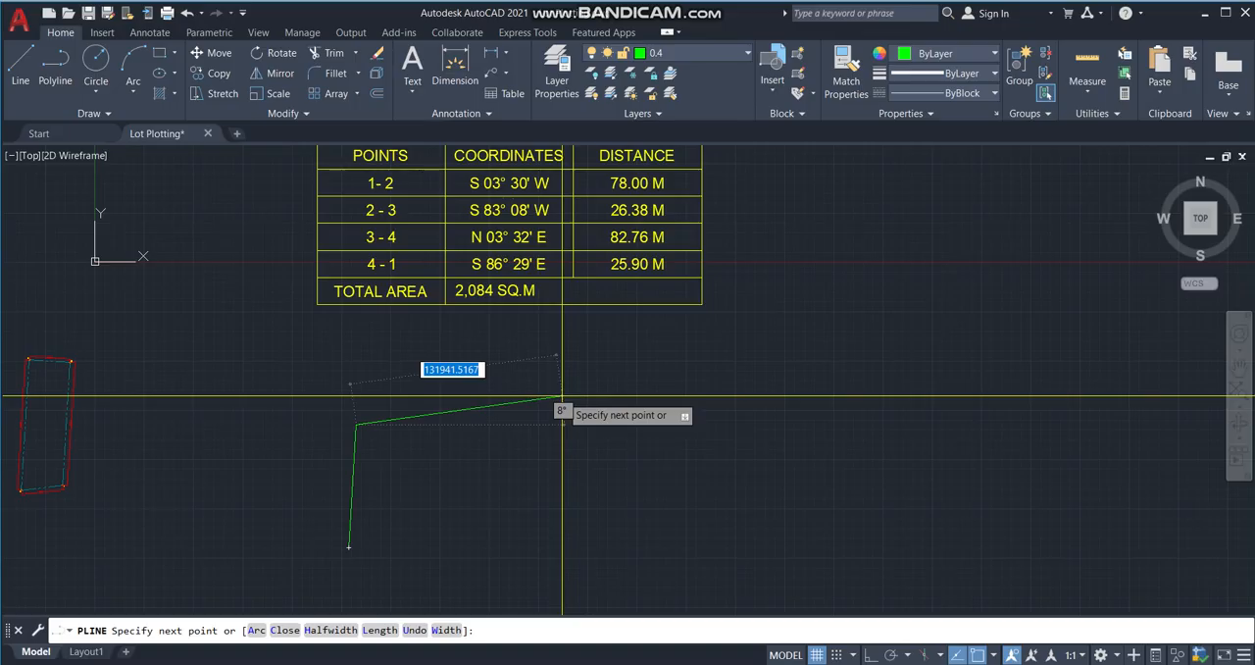
Draw the polyline's 2-3 segment with the angle override <s83d8'w and a length of 26380.
{"action": "type", "text": "<"}
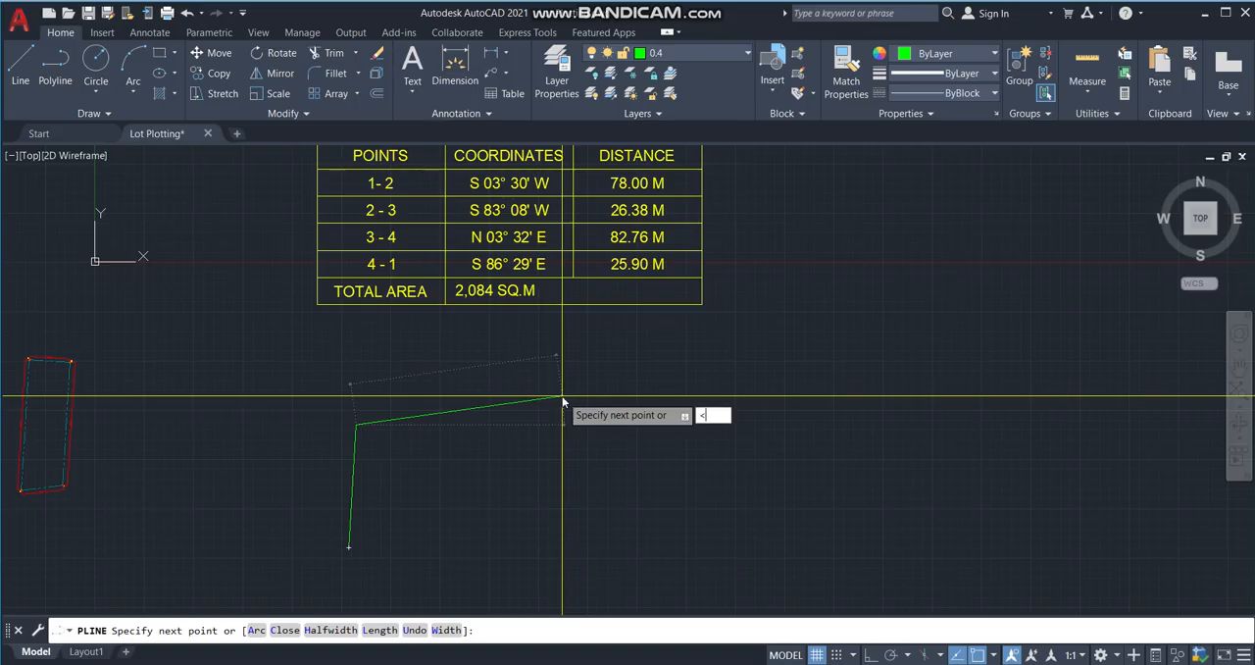
{"action": "type", "text": "s83d8'w"}
{"action": "key", "text": "Return"}
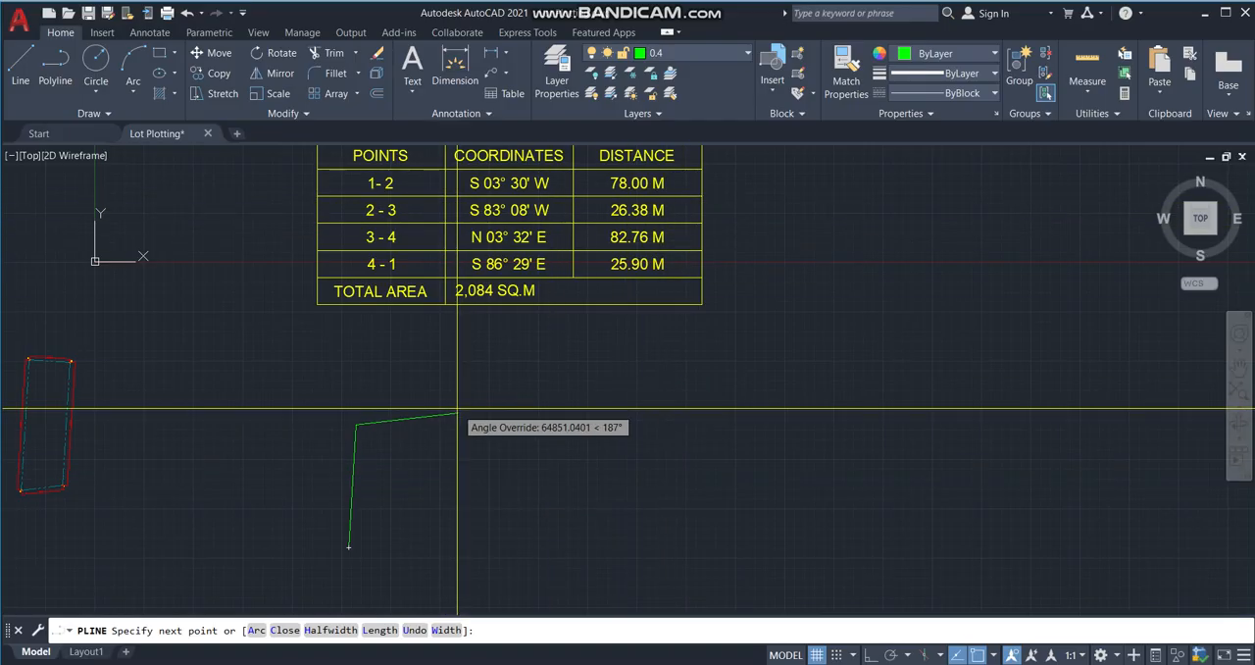
{"action": "type", "text": "26"}
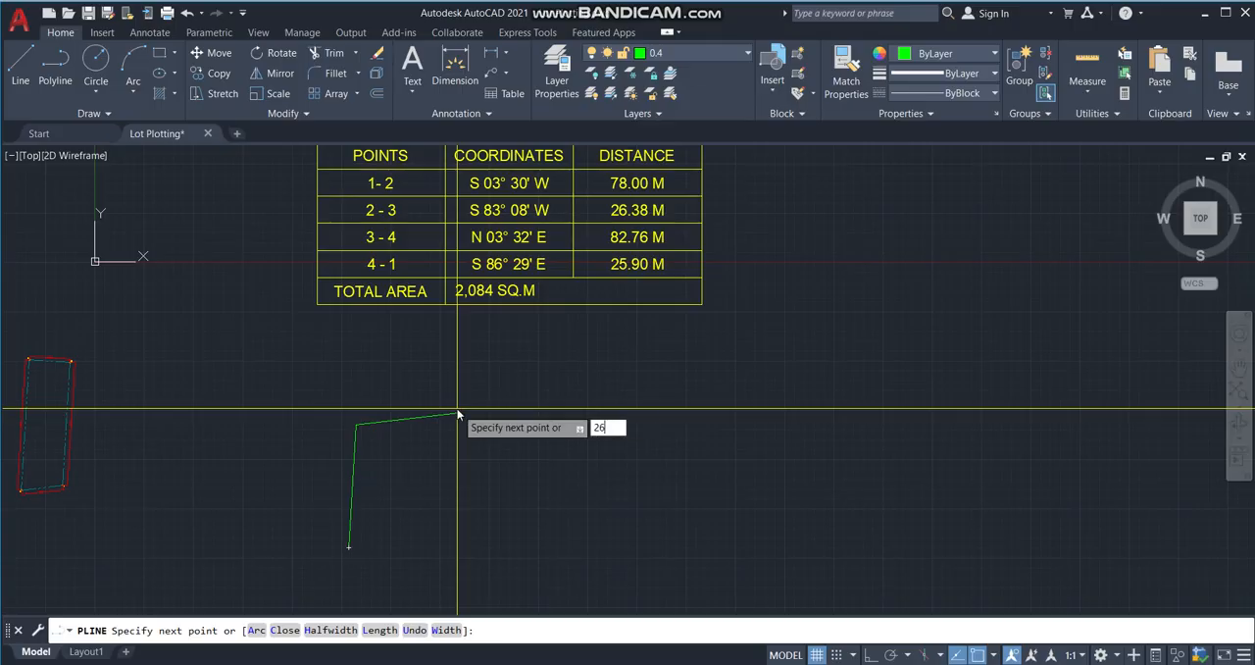
{"action": "type", "text": "380"}
{"action": "key", "text": "Return"}
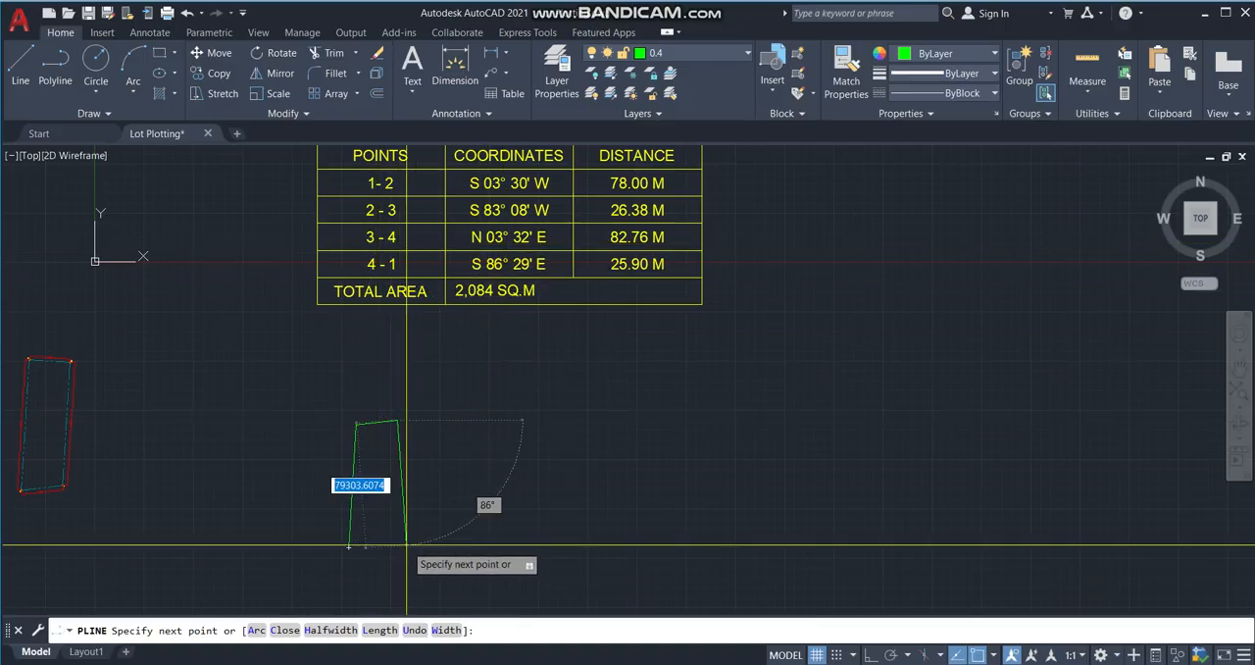
Draw the polyline's 3-4 segment with the angle override <n3d32'e and a length of 82760.
{"action": "type", "text": "<"}
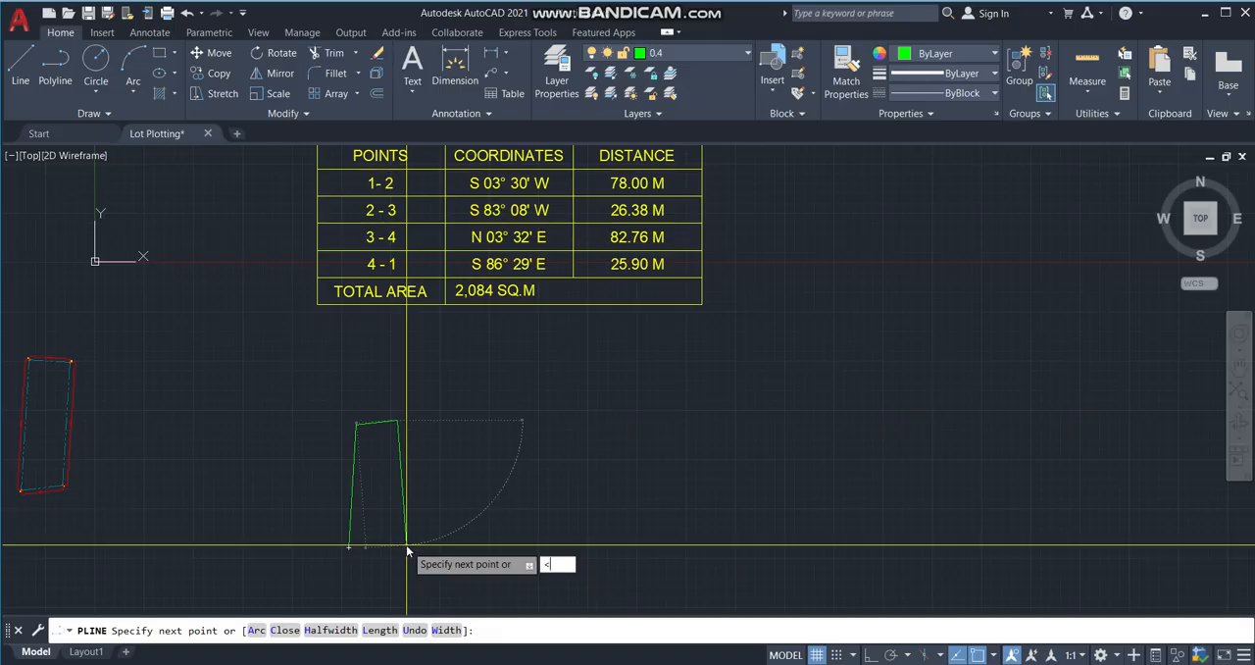
{"action": "type", "text": "n3d32'e"}
{"action": "key", "text": "Return"}
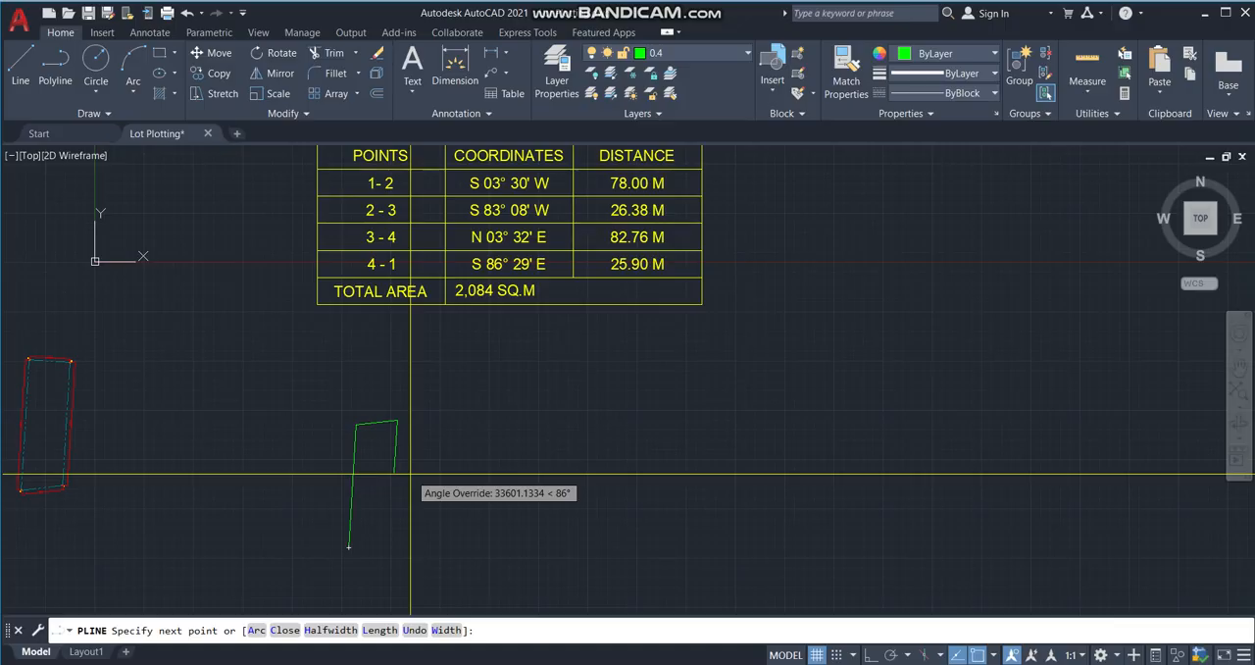
{"action": "type", "text": "82"}
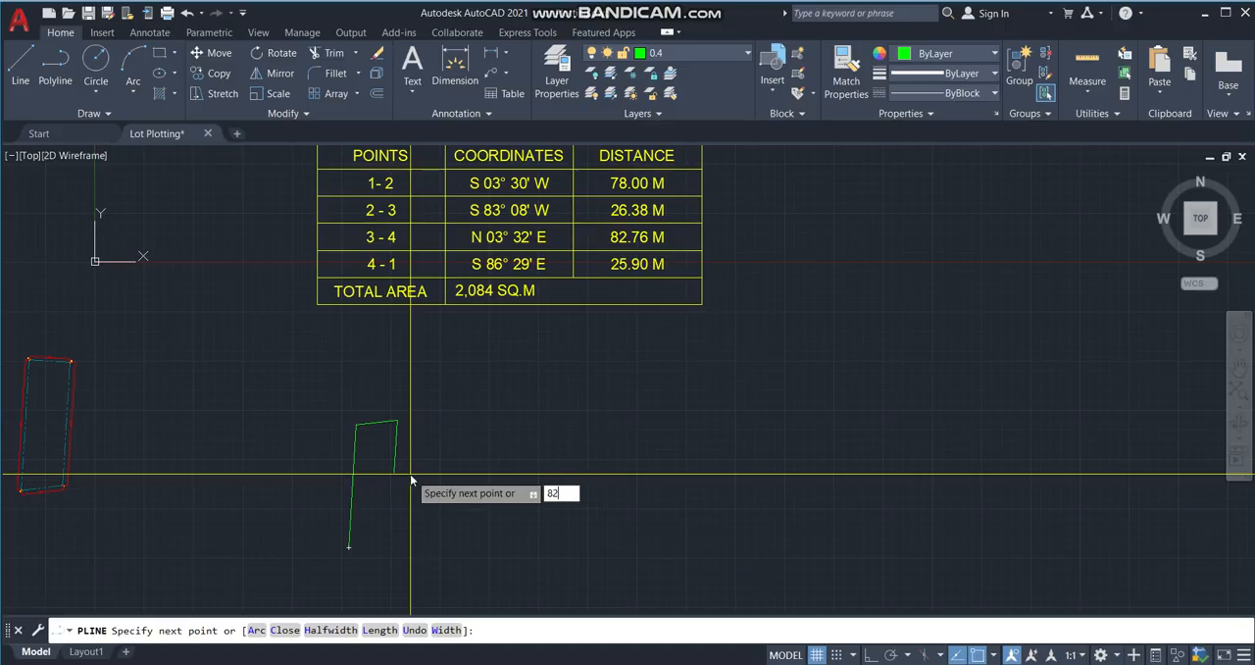
{"action": "type", "text": ".76"}
{"action": "key", "text": "Return"}
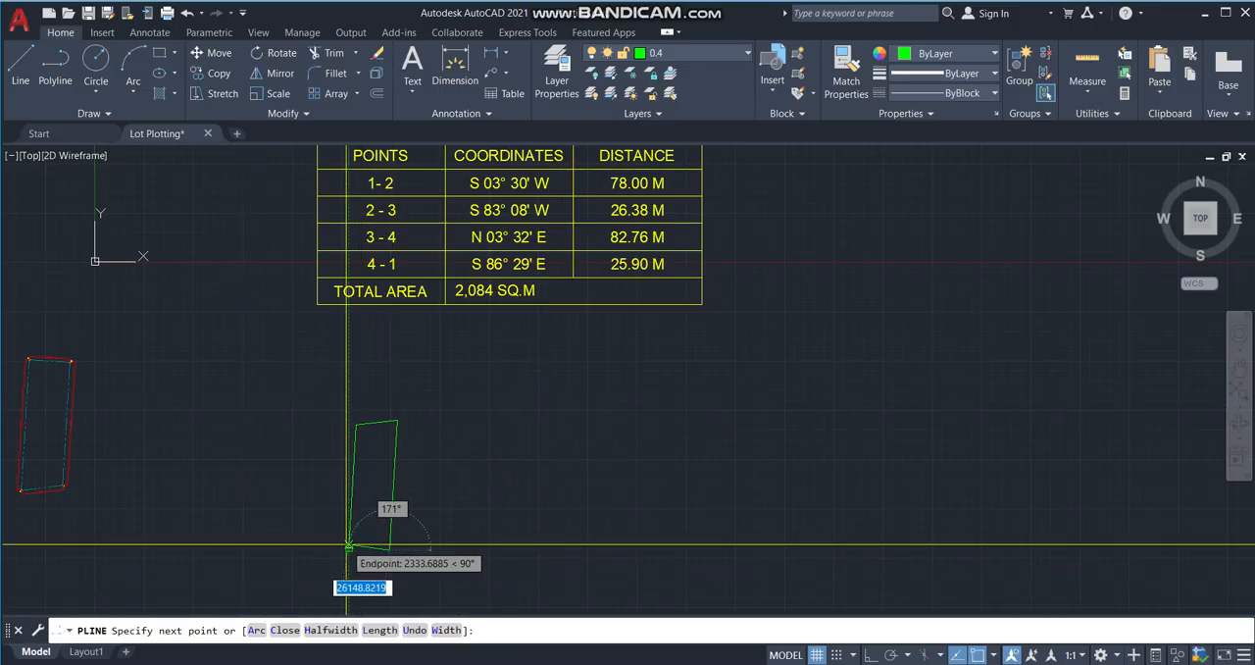
Draw the 4-1 segment back to the starting corner along bearing S 86°29' E for the table's 25.90 M, and end the polyline.
{"action": "scroll", "coordinate": [334, 520], "scroll_direction": "up", "scroll_amount": 6}
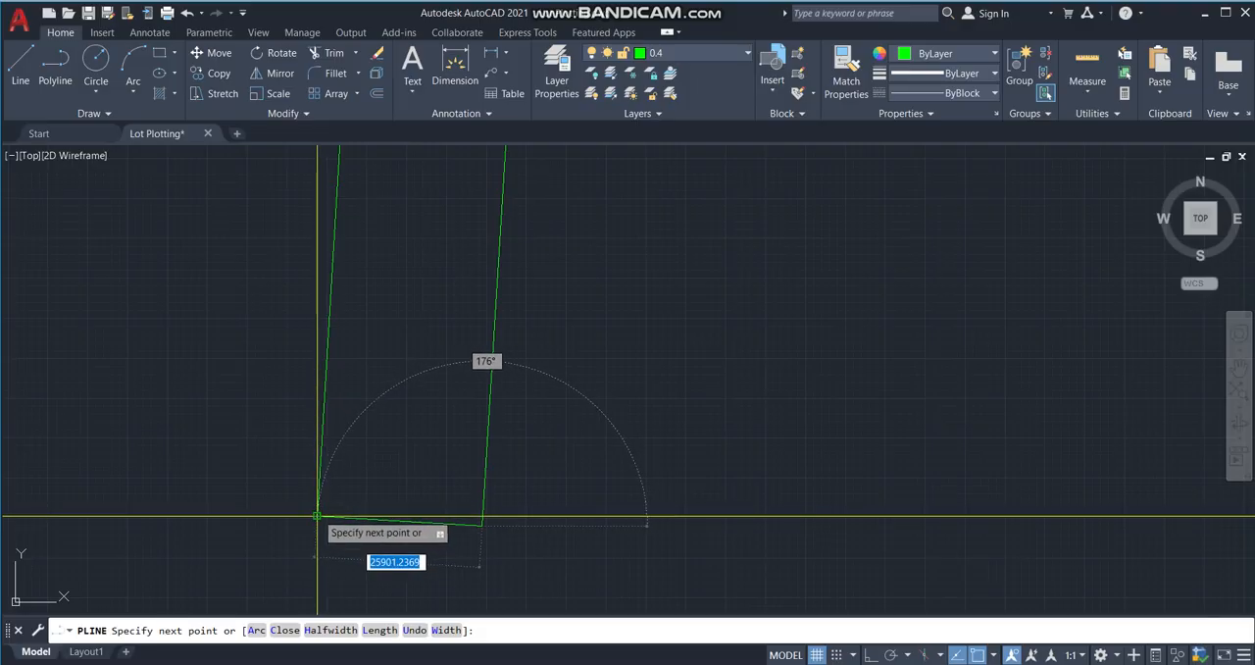
{"action": "scroll", "coordinate": [417, 449], "scroll_direction": "down", "scroll_amount": 5}
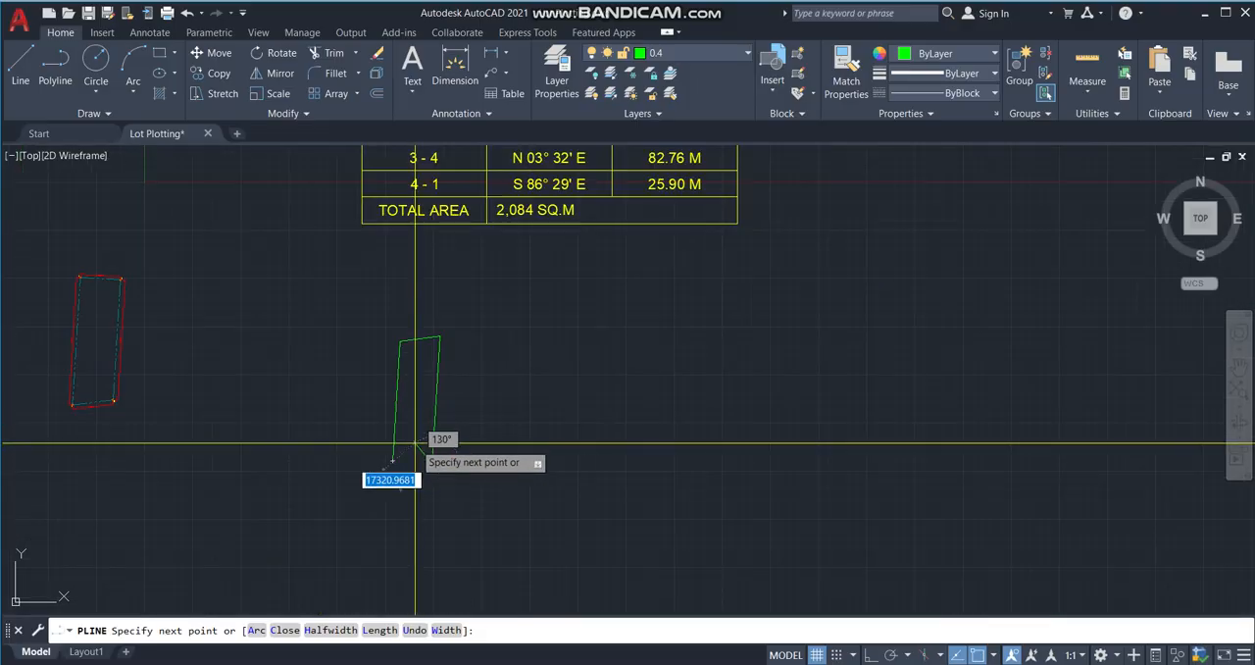
{"action": "scroll", "coordinate": [412, 453], "scroll_direction": "up", "scroll_amount": 4}
{"action": "scroll", "coordinate": [451, 324], "scroll_direction": "down", "scroll_amount": 4}
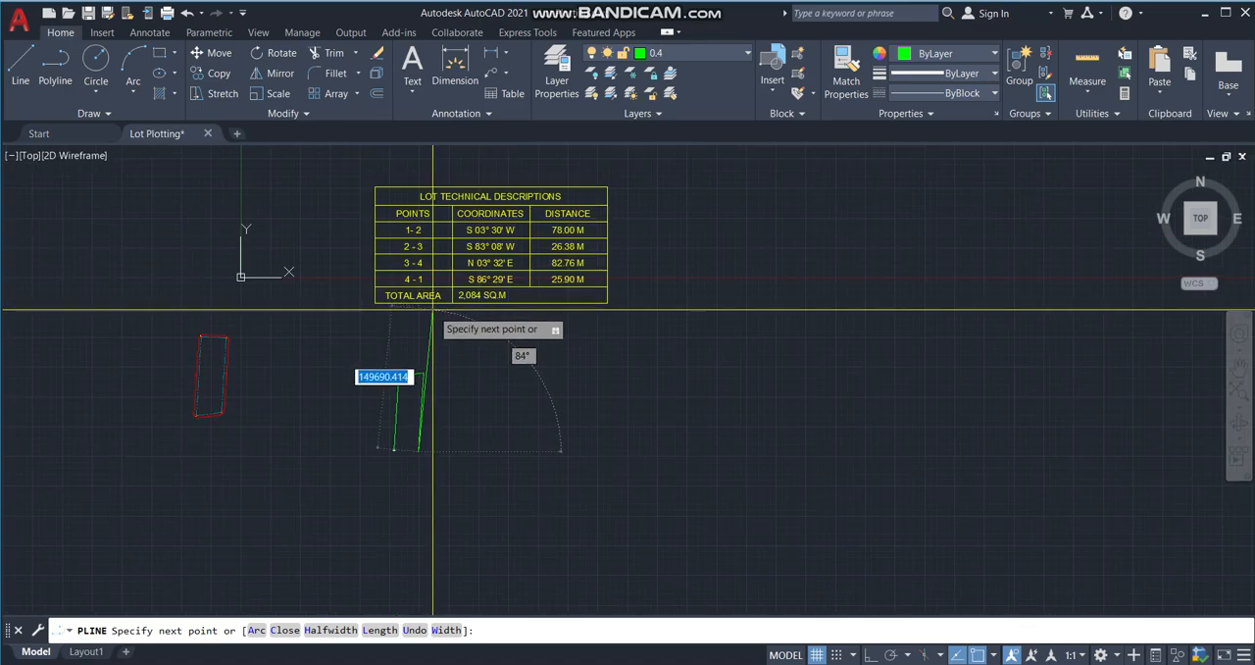
{"action": "scroll", "coordinate": [407, 402], "scroll_direction": "up", "scroll_amount": 2}
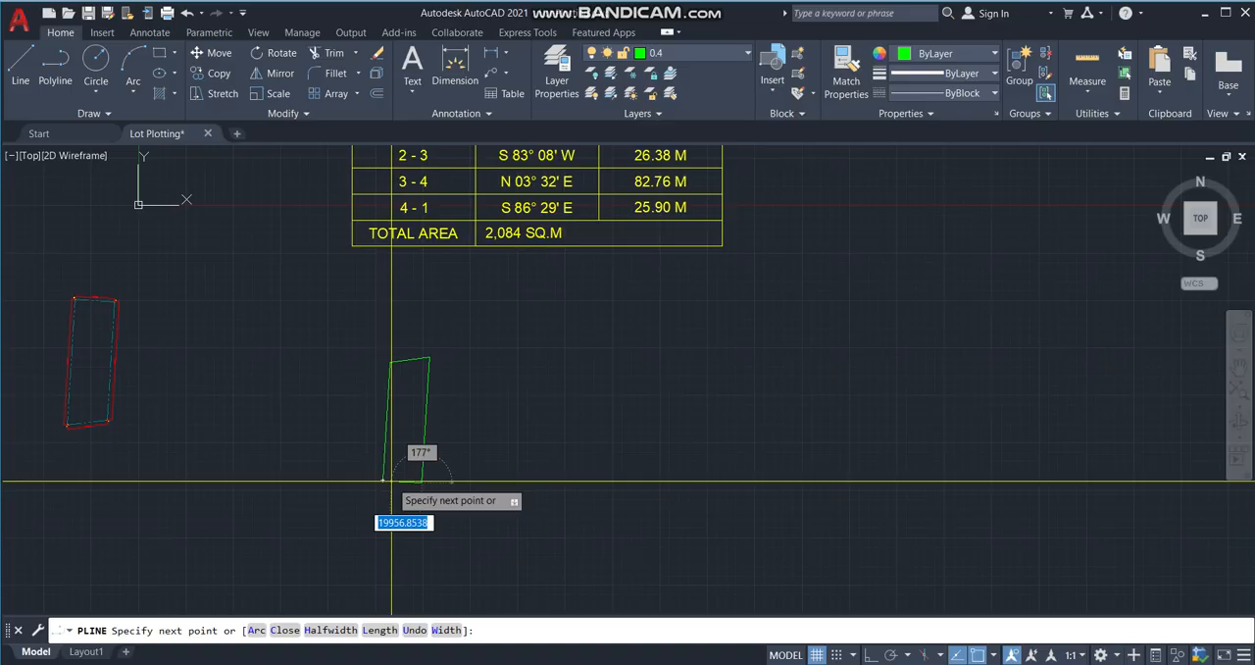
{"action": "type", "text": "<"}
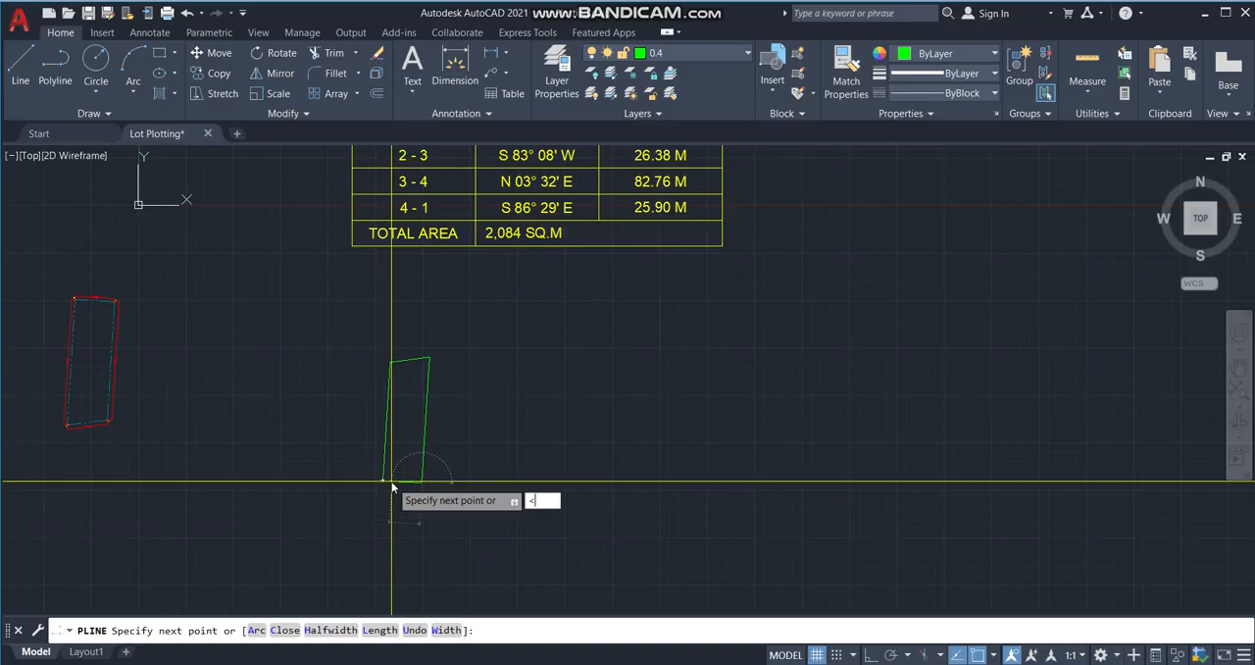
{"action": "type", "text": "s86d29"}
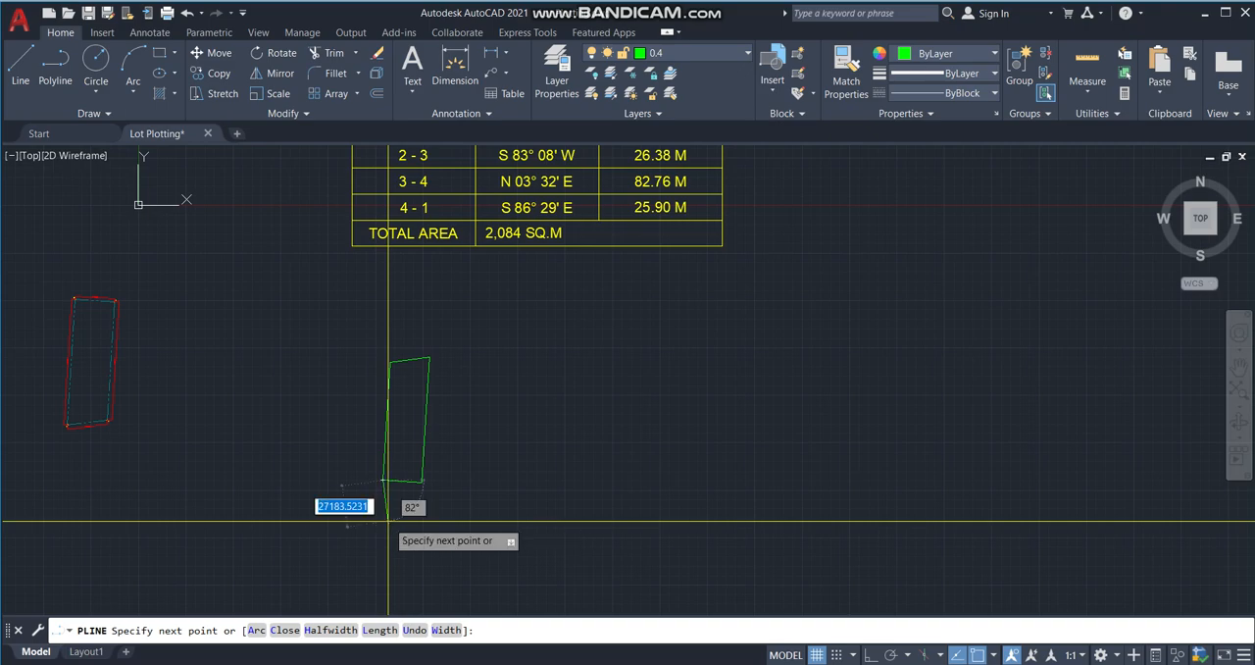
{"action": "key", "text": "Escape"}
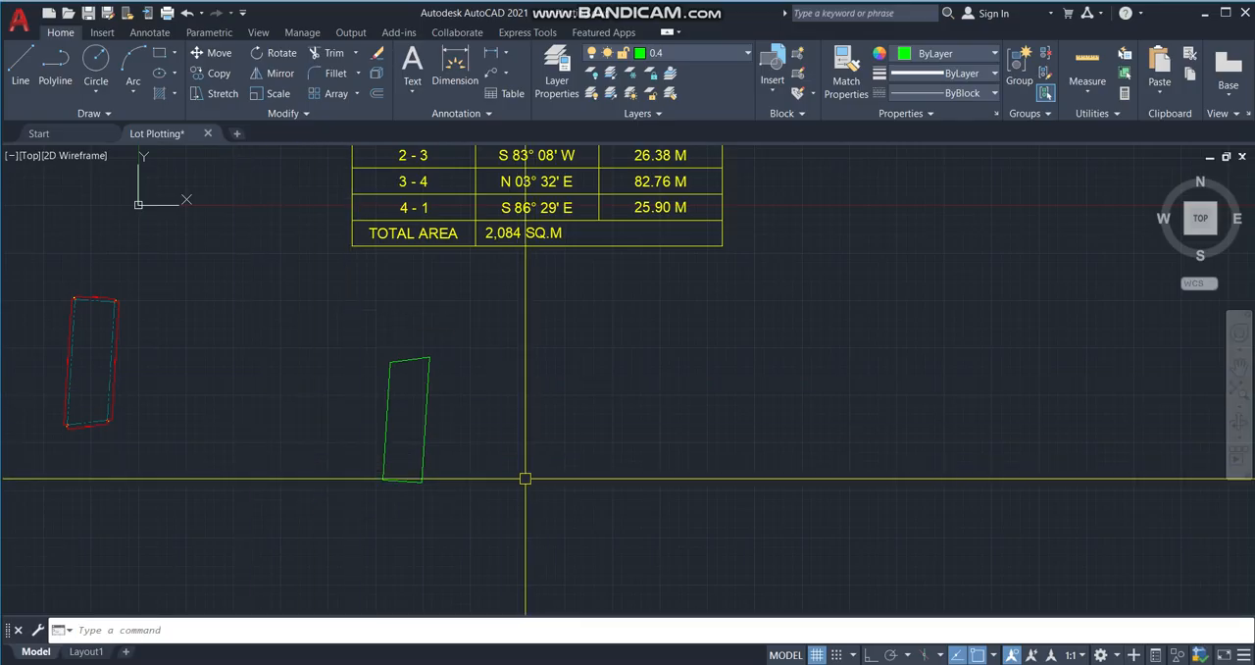
Compare the plotted green lot outline with the existing red reference lot.
{"action": "scroll", "coordinate": [415, 493], "scroll_direction": "up", "scroll_amount": 3}
{"action": "scroll", "coordinate": [550, 459], "scroll_direction": "down", "scroll_amount": 3}
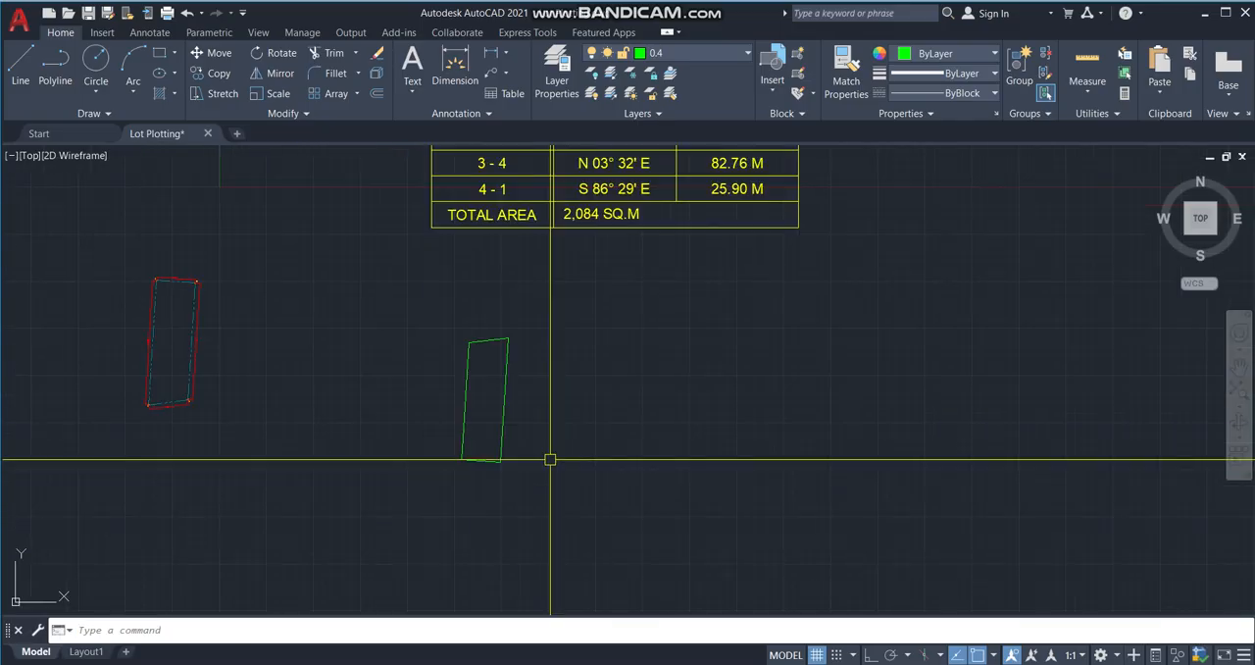
{"action": "left_click", "coordinate": [127, 244]}
{"action": "left_click", "coordinate": [131, 269]}
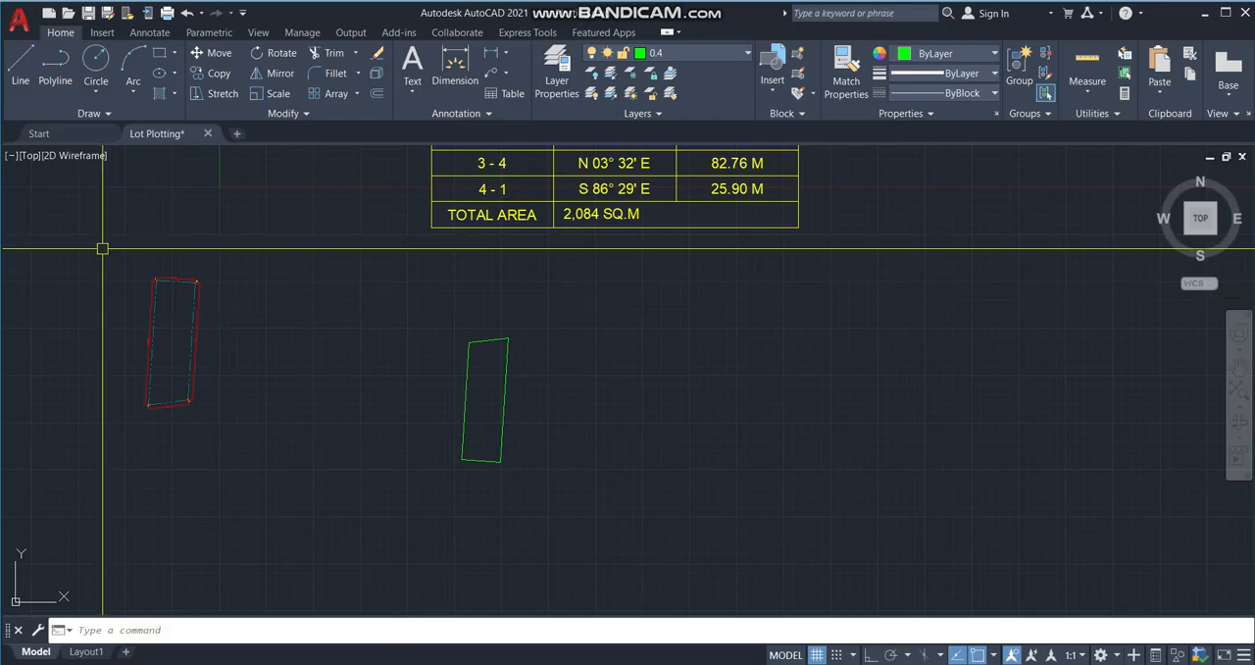
{"action": "left_click", "coordinate": [93, 241]}
{"action": "left_click", "coordinate": [234, 487]}
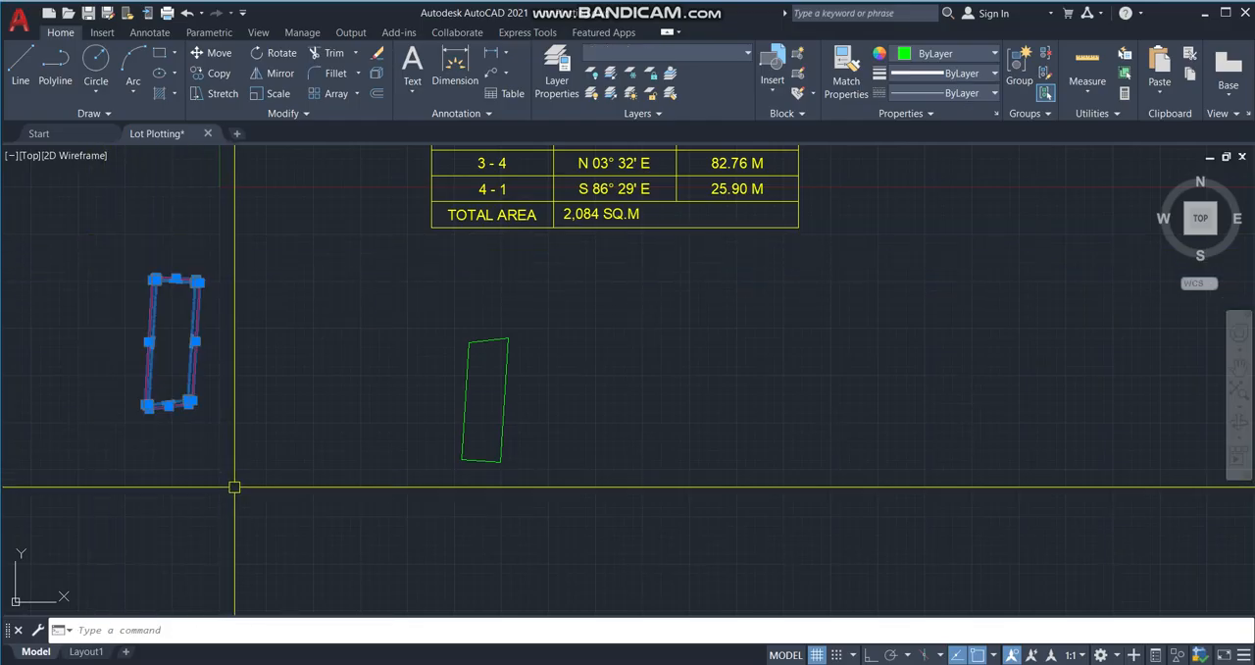
{"action": "key", "text": "Escape"}
{"action": "scroll", "coordinate": [118, 305], "scroll_direction": "up", "scroll_amount": 4}
{"action": "scroll", "coordinate": [168, 274], "scroll_direction": "down", "scroll_amount": 6}
{"action": "scroll", "coordinate": [402, 302], "scroll_direction": "up", "scroll_amount": 1}
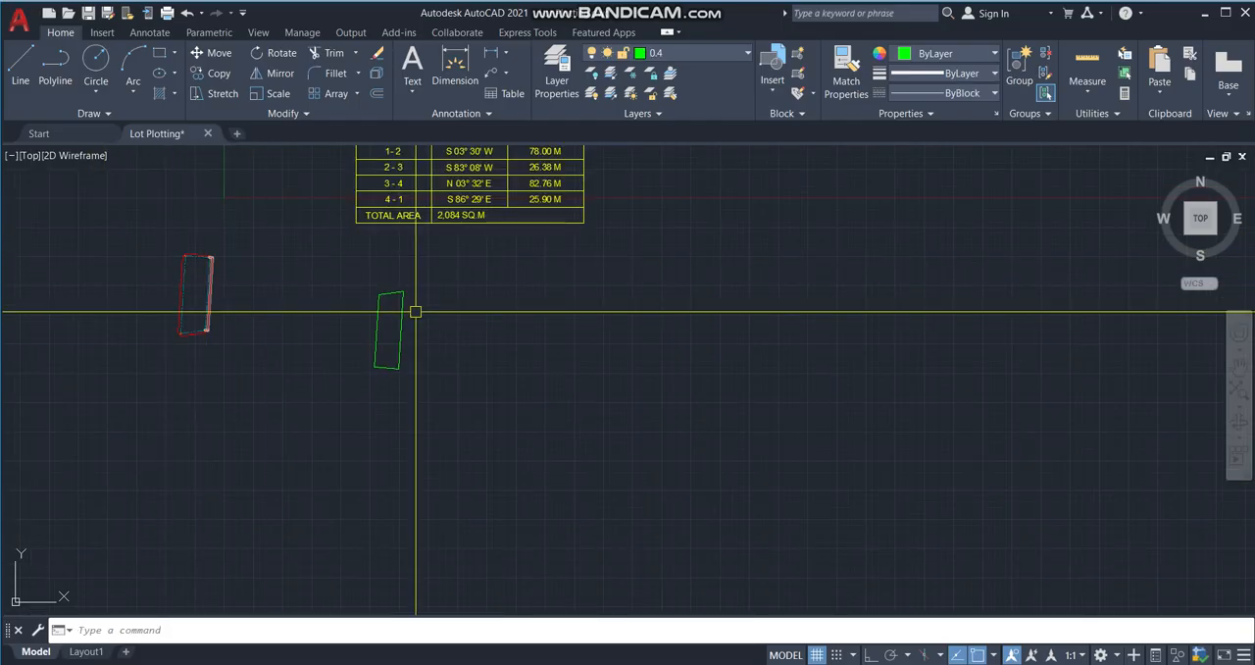
{"action": "scroll", "coordinate": [403, 302], "scroll_direction": "up", "scroll_amount": 3}
{"action": "scroll", "coordinate": [412, 350], "scroll_direction": "down", "scroll_amount": 1}
{"action": "middle_click_drag", "start_coordinate": [434, 311], "coordinate": [492, 457]}
{"action": "scroll", "coordinate": [492, 457], "scroll_direction": "up", "scroll_amount": 2}
{"action": "scroll", "coordinate": [577, 378], "scroll_direction": "down", "scroll_amount": 2}
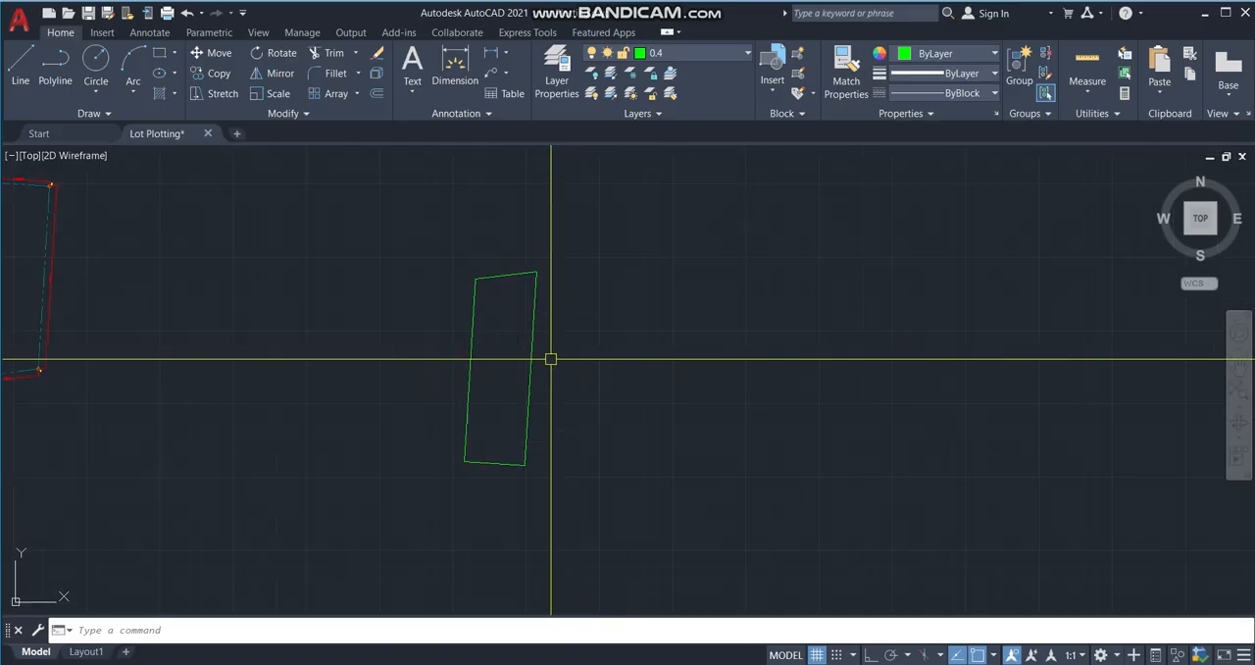
Inspect up close how the 4-1 segment meets the polyline's starting corner.
{"action": "middle_click_drag", "start_coordinate": [577, 315], "coordinate": [493, 252]}
{"action": "scroll", "coordinate": [454, 258], "scroll_direction": "up", "scroll_amount": 2}
{"action": "middle_click_drag", "start_coordinate": [395, 415], "coordinate": [459, 321]}
{"action": "scroll", "coordinate": [499, 442], "scroll_direction": "up", "scroll_amount": 2}
{"action": "scroll", "coordinate": [370, 452], "scroll_direction": "up", "scroll_amount": 2}
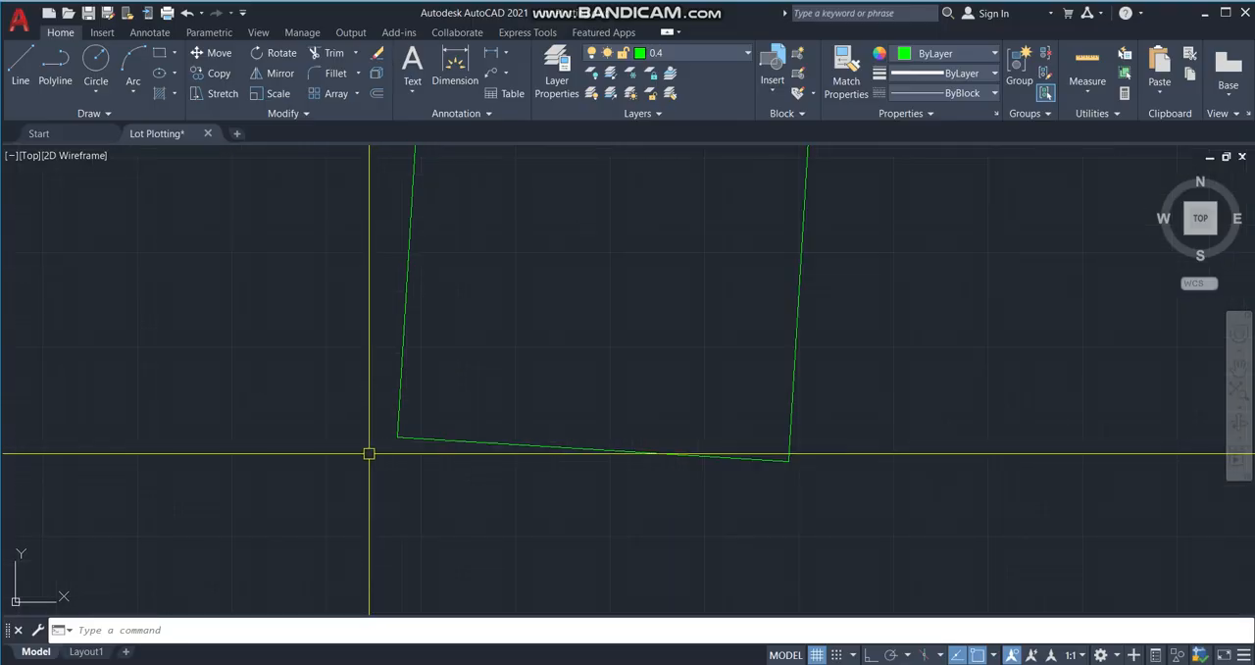
{"action": "scroll", "coordinate": [399, 420], "scroll_direction": "up", "scroll_amount": 4}
{"action": "scroll", "coordinate": [370, 485], "scroll_direction": "up", "scroll_amount": 4}
{"action": "scroll", "coordinate": [369, 485], "scroll_direction": "down", "scroll_amount": 3}
{"action": "scroll", "coordinate": [392, 463], "scroll_direction": "up", "scroll_amount": 12}
{"action": "scroll", "coordinate": [545, 415], "scroll_direction": "down", "scroll_amount": 7}
{"action": "scroll", "coordinate": [345, 412], "scroll_direction": "down", "scroll_amount": 4}
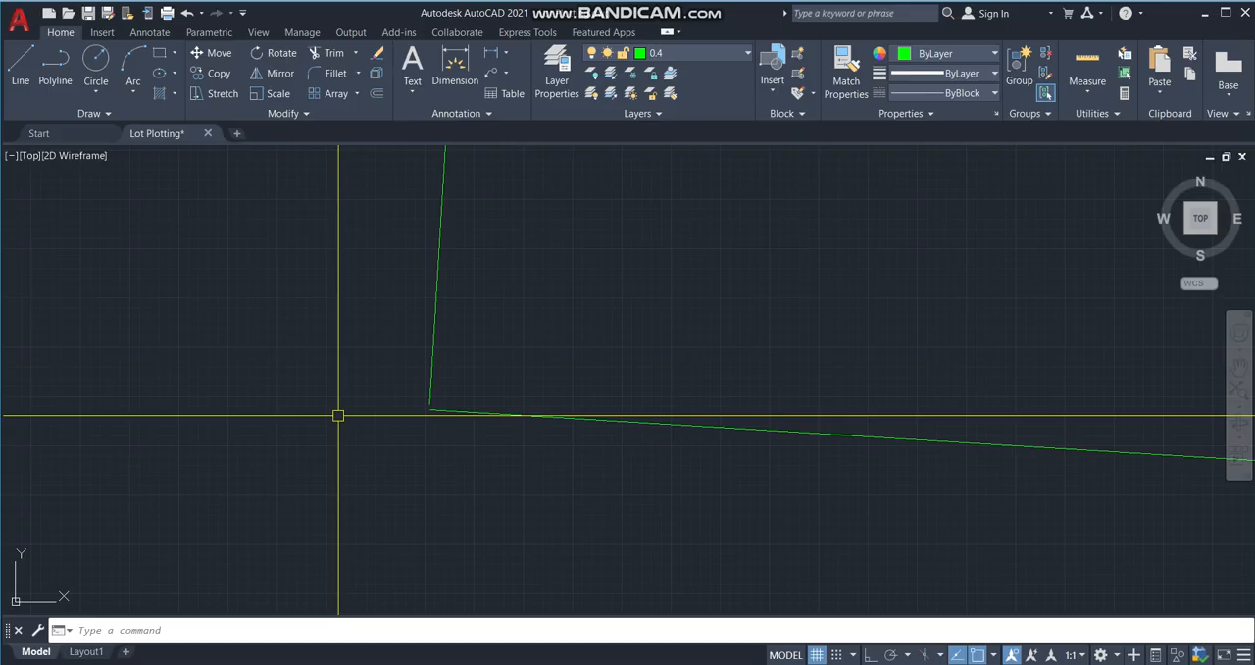
{"action": "scroll", "coordinate": [341, 394], "scroll_direction": "down", "scroll_amount": 4}
{"action": "scroll", "coordinate": [340, 394], "scroll_direction": "down", "scroll_amount": 8}
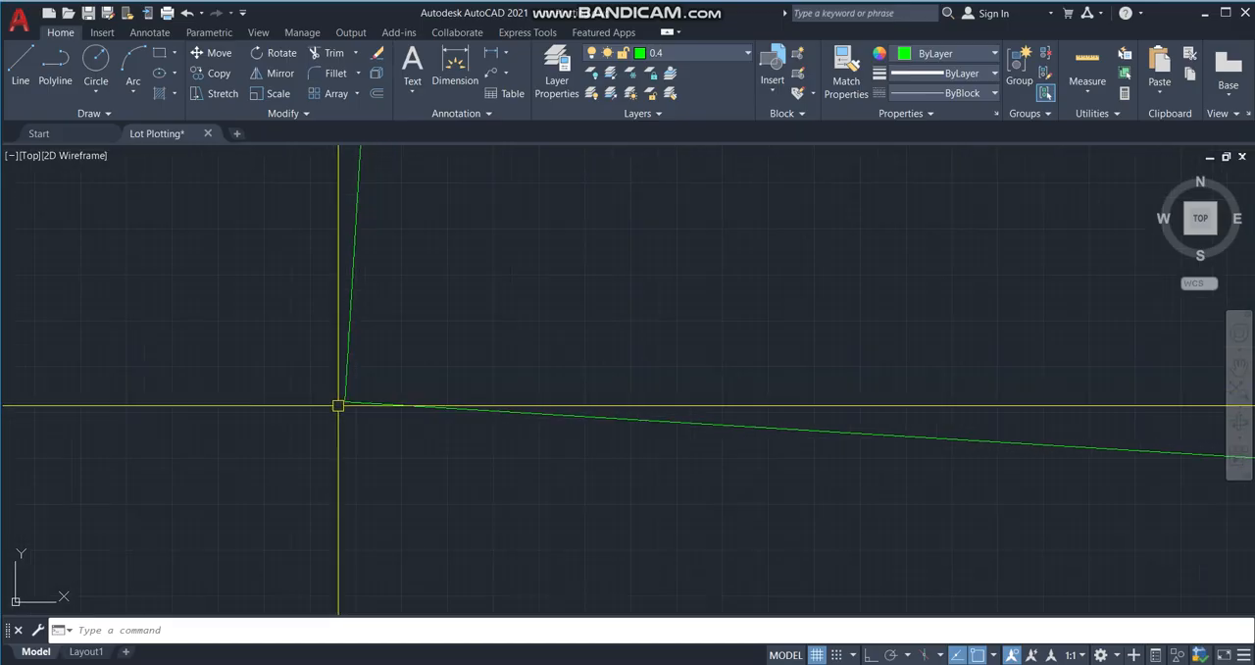
{"action": "mouse_move", "coordinate": [409, 255]}
{"action": "middle_mouse_down"}
{"action": "mouse_move", "coordinate": [415, 465]}
{"action": "mouse_move", "coordinate": [499, 440]}
{"action": "middle_mouse_up"}
{"action": "scroll", "coordinate": [508, 423], "scroll_direction": "down", "scroll_amount": 2}
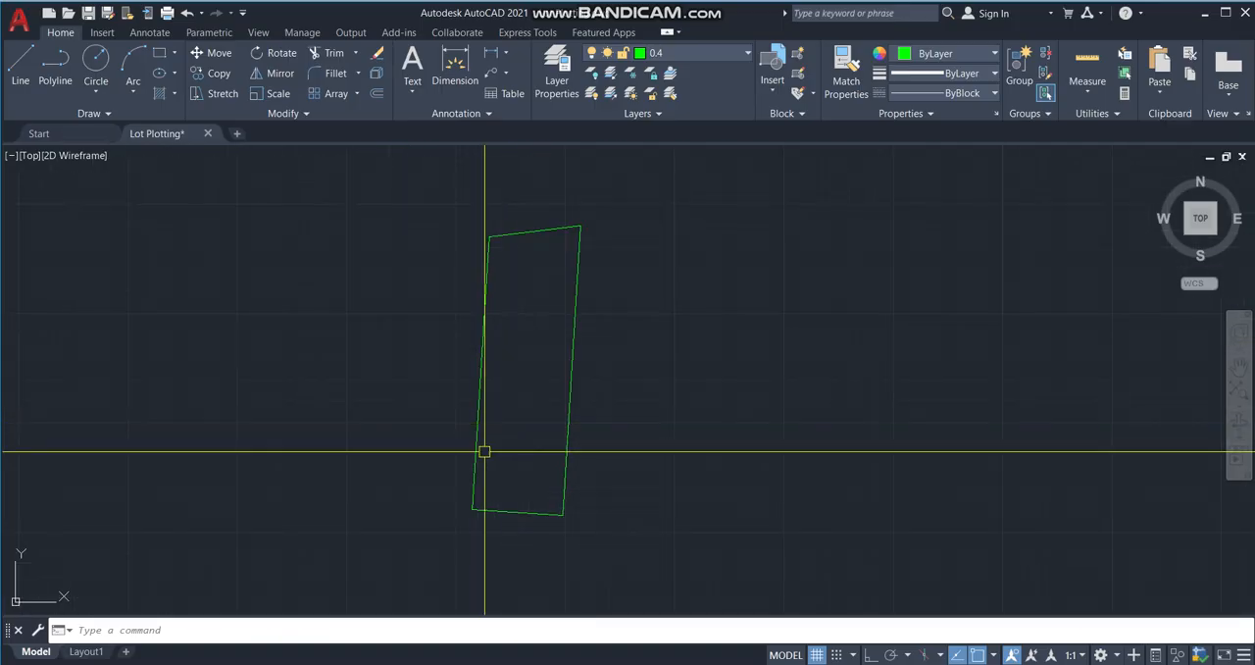
Draw a circle with a radius of about 1763 centred on the lot's southwest corner.
{"action": "scroll", "coordinate": [476, 521], "scroll_direction": "up", "scroll_amount": 3}
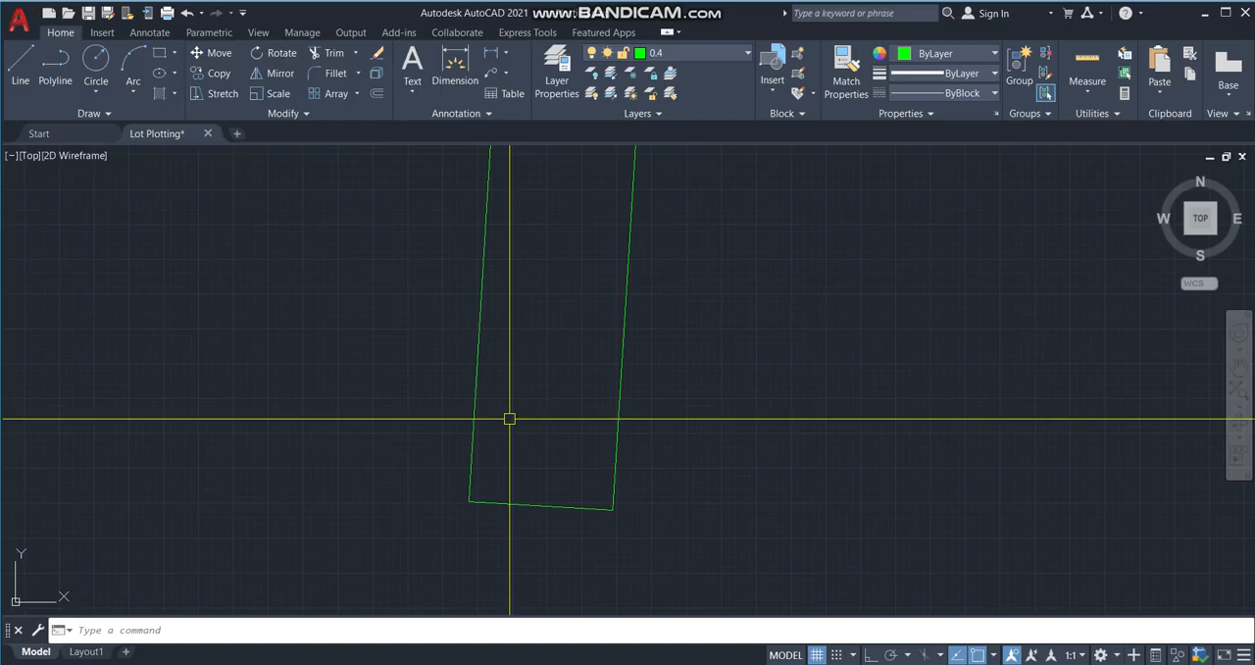
{"action": "type", "text": "c"}
{"action": "key", "text": "Return"}
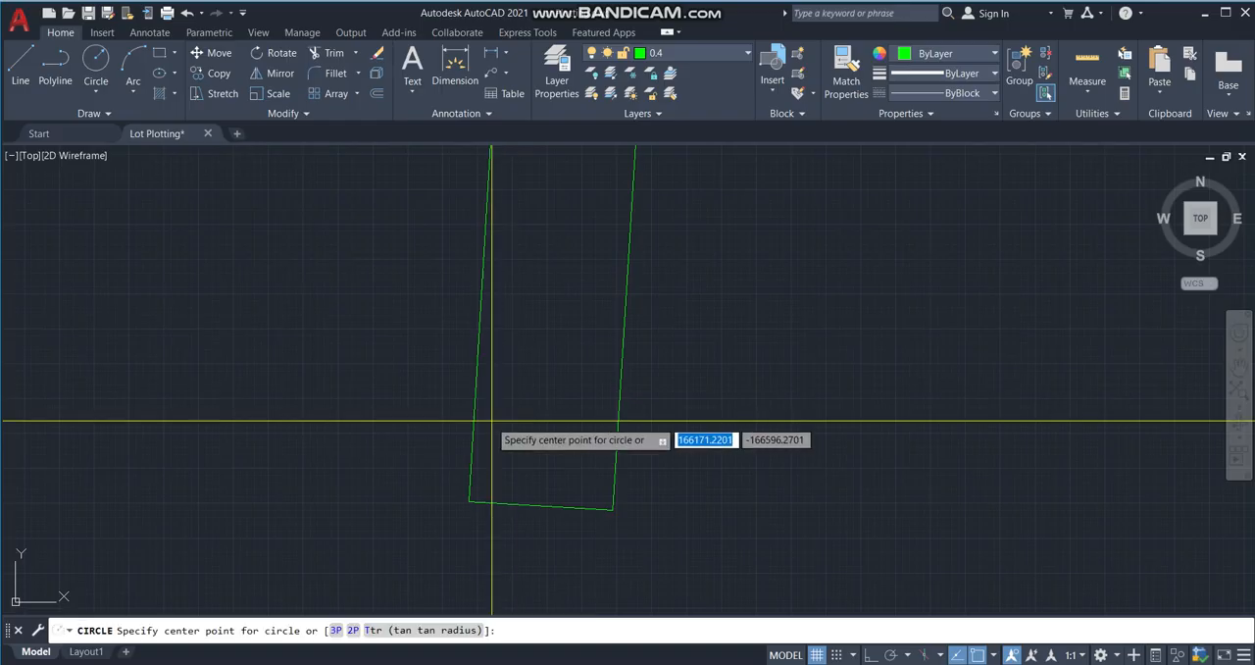
{"action": "left_click", "coordinate": [469, 502]}
{"action": "scroll", "coordinate": [473, 502], "scroll_direction": "up", "scroll_amount": 8}
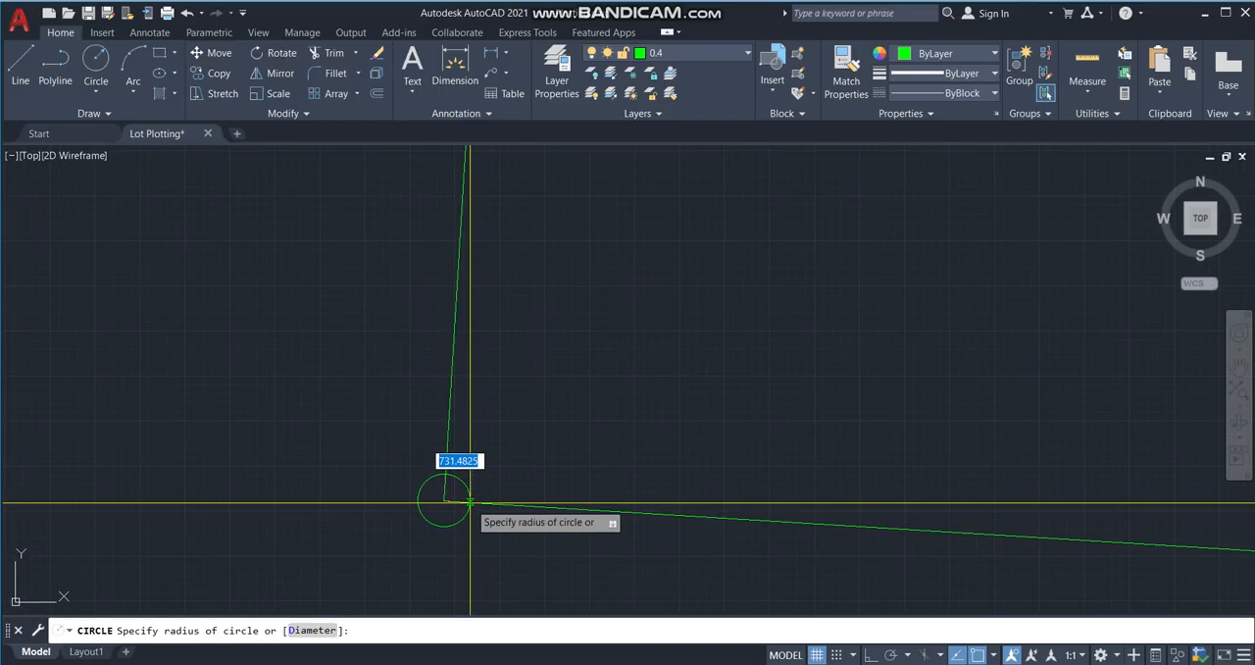
{"action": "left_click", "coordinate": [491, 456]}
{"action": "scroll", "coordinate": [408, 409], "scroll_direction": "down", "scroll_amount": 6}
{"action": "key", "text": "Return"}
{"action": "scroll", "coordinate": [534, 471], "scroll_direction": "up", "scroll_amount": 2}
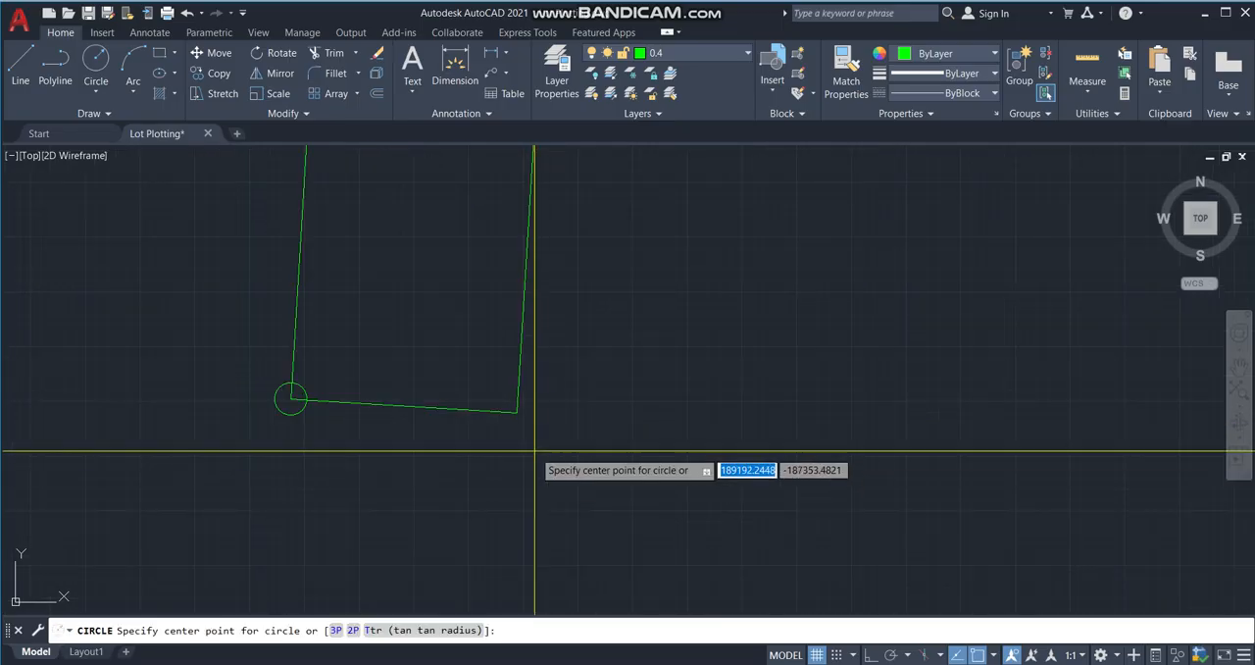
{"action": "left_click", "coordinate": [517, 412]}
{"action": "key", "text": "Escape"}
{"action": "scroll", "coordinate": [284, 388], "scroll_direction": "up", "scroll_amount": 4}
{"action": "left_click", "coordinate": [295, 378]}
{"action": "left_click", "coordinate": [295, 374]}
{"action": "left_click", "coordinate": [299, 390]}
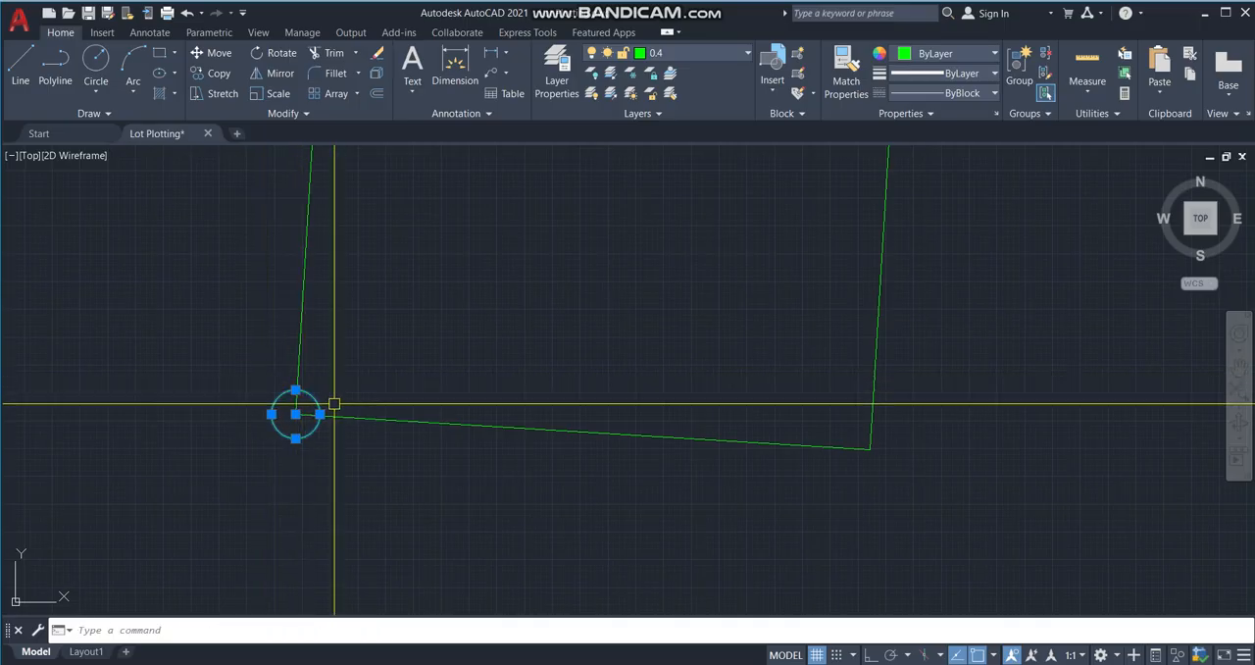
{"action": "type", "text": "co"}
{"action": "key", "text": "Return"}
{"action": "left_click", "coordinate": [298, 413]}
{"action": "key", "text": "Escape"}
{"action": "type", "text": "co"}
{"action": "key", "text": "Return"}
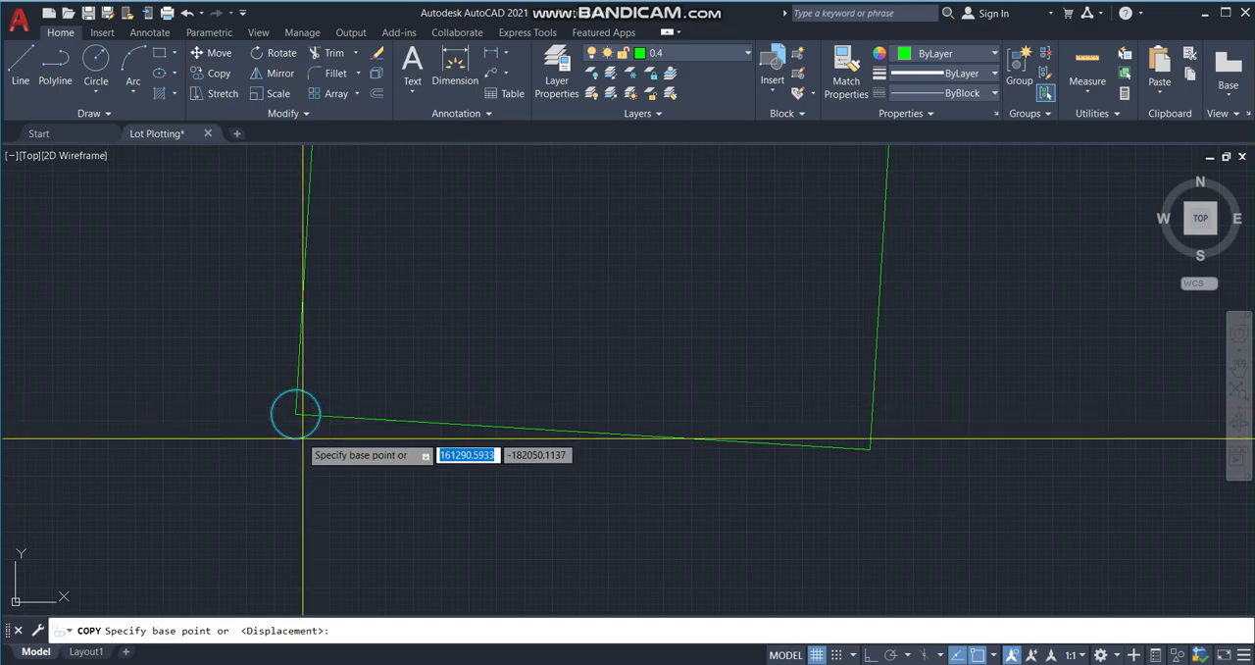
{"action": "key", "text": "Escape"}
{"action": "key", "text": "Escape"}
Copy the southwest corner's circle from its centre to the lot's other three corners.
{"action": "left_click", "coordinate": [286, 397]}
{"action": "type", "text": "co"}
{"action": "key", "text": "Return"}
{"action": "left_click", "coordinate": [296, 413]}
{"action": "left_click", "coordinate": [870, 450]}
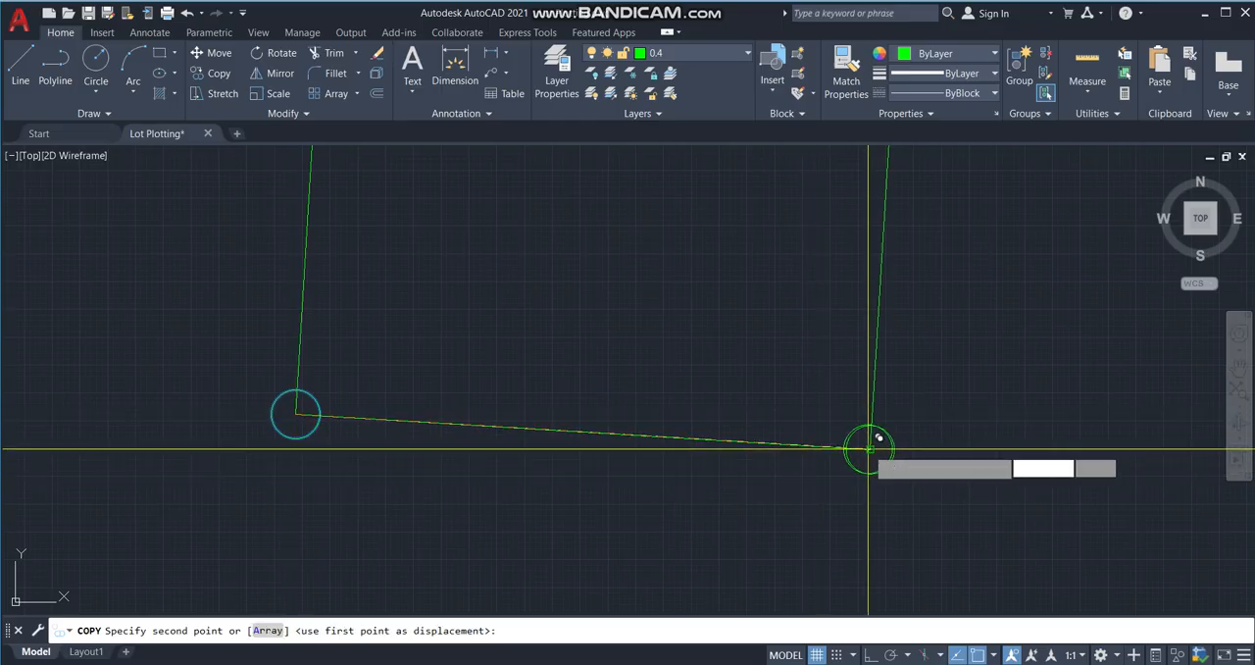
{"action": "scroll", "coordinate": [736, 553], "scroll_direction": "down", "scroll_amount": 5}
{"action": "scroll", "coordinate": [785, 252], "scroll_direction": "up", "scroll_amount": 5}
{"action": "left_click", "coordinate": [774, 252]}
{"action": "left_click", "coordinate": [552, 276]}
{"action": "key", "text": "Return"}
{"action": "scroll", "coordinate": [633, 328], "scroll_direction": "down", "scroll_amount": 3}
{"action": "middle_click_drag", "start_coordinate": [593, 397], "coordinate": [628, 347]}
{"action": "scroll", "coordinate": [606, 399], "scroll_direction": "down", "scroll_amount": 2}
{"action": "scroll", "coordinate": [593, 392], "scroll_direction": "up", "scroll_amount": 2}
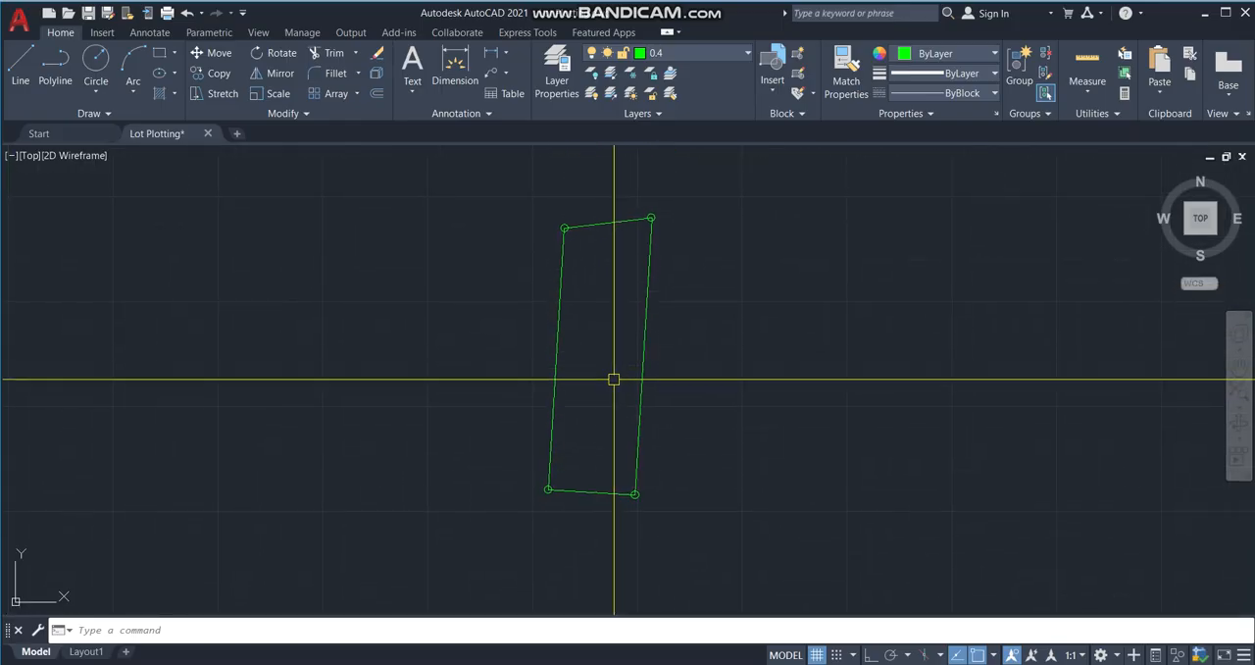
Select the plotted lot boundary polyline without its corner circles.
{"action": "scroll", "coordinate": [396, 395], "scroll_direction": "up", "scroll_amount": 2}
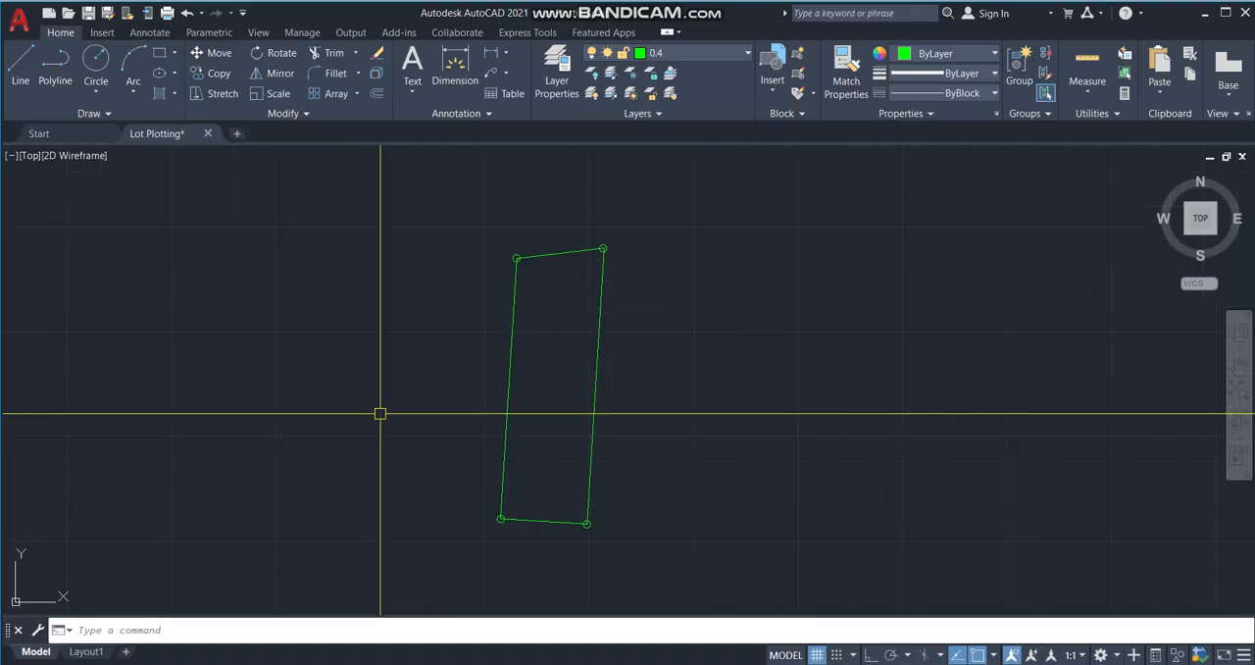
{"action": "left_click", "coordinate": [653, 404]}
{"action": "left_click", "coordinate": [441, 339]}
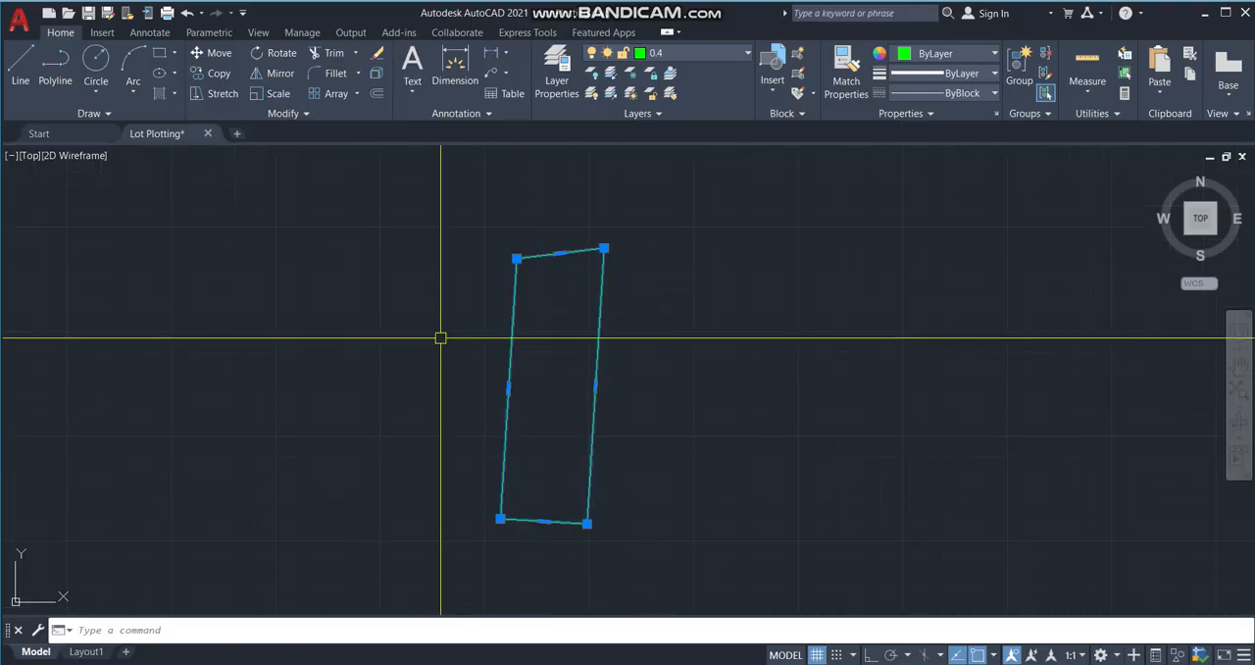